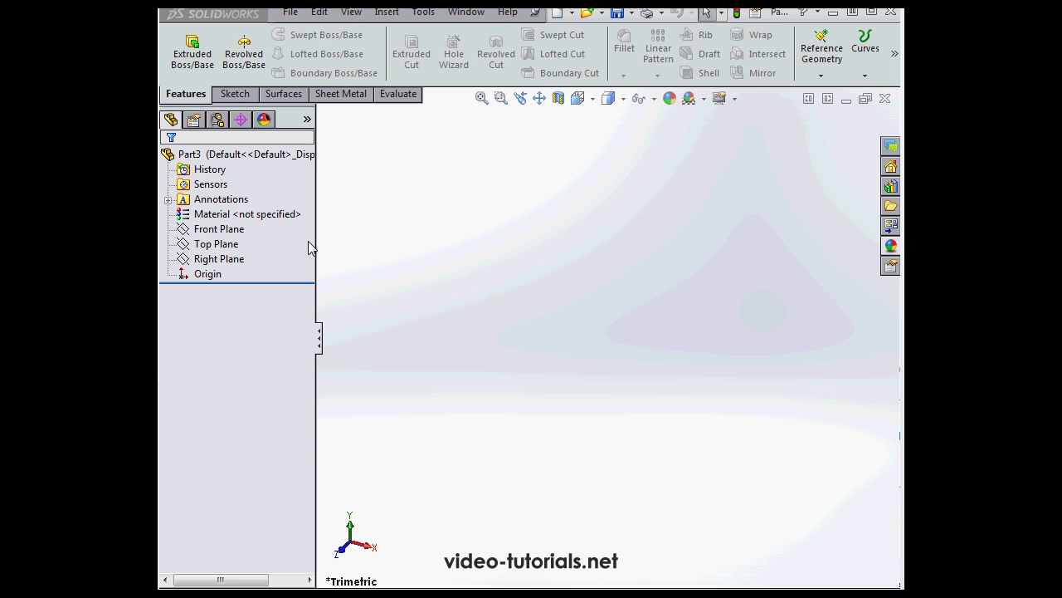
Step: Sketch a circle of about 47 mm radius centred on the origin of the Front Plane and exit the sketch
click(224, 229)
right_click(231, 230)
click(241, 203)
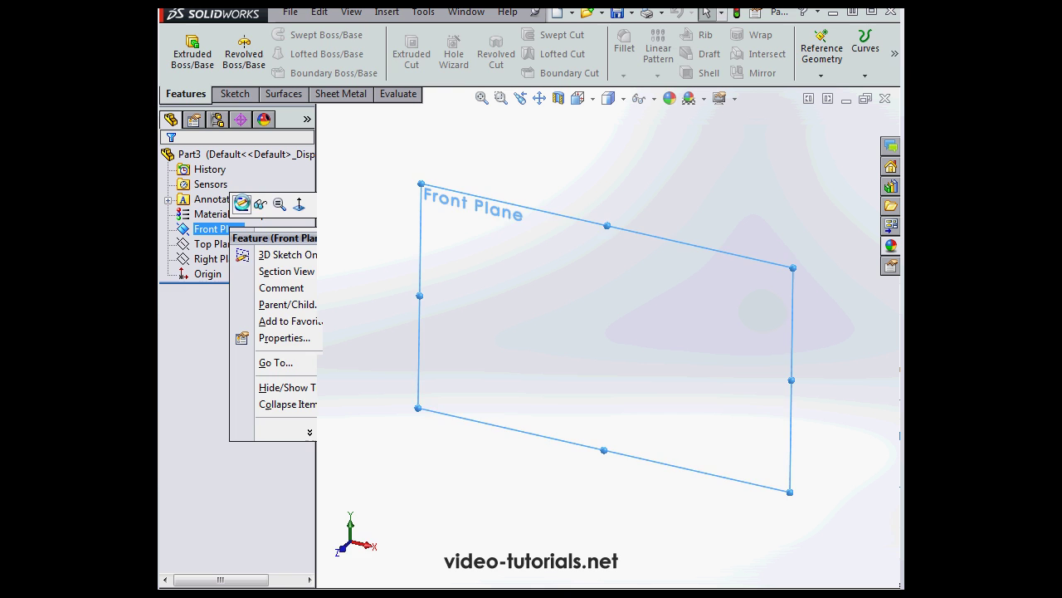
click(299, 35)
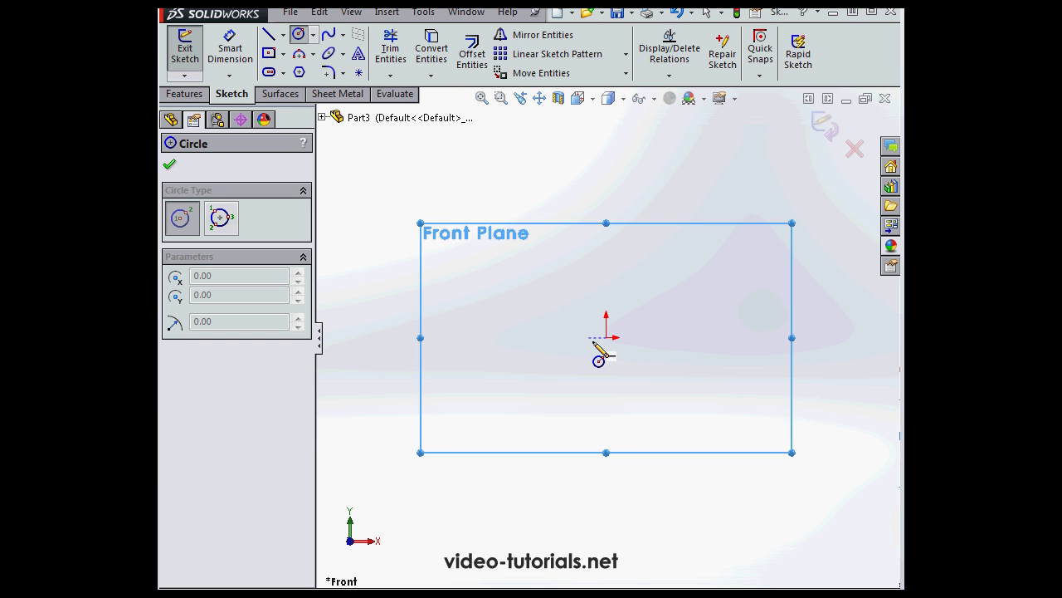
click(606, 337)
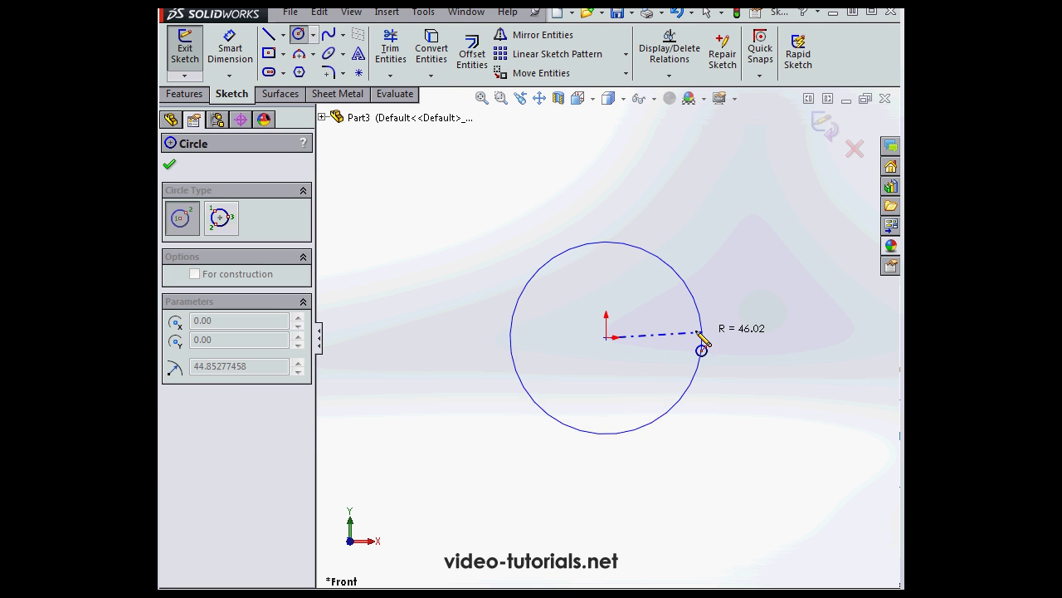
click(703, 337)
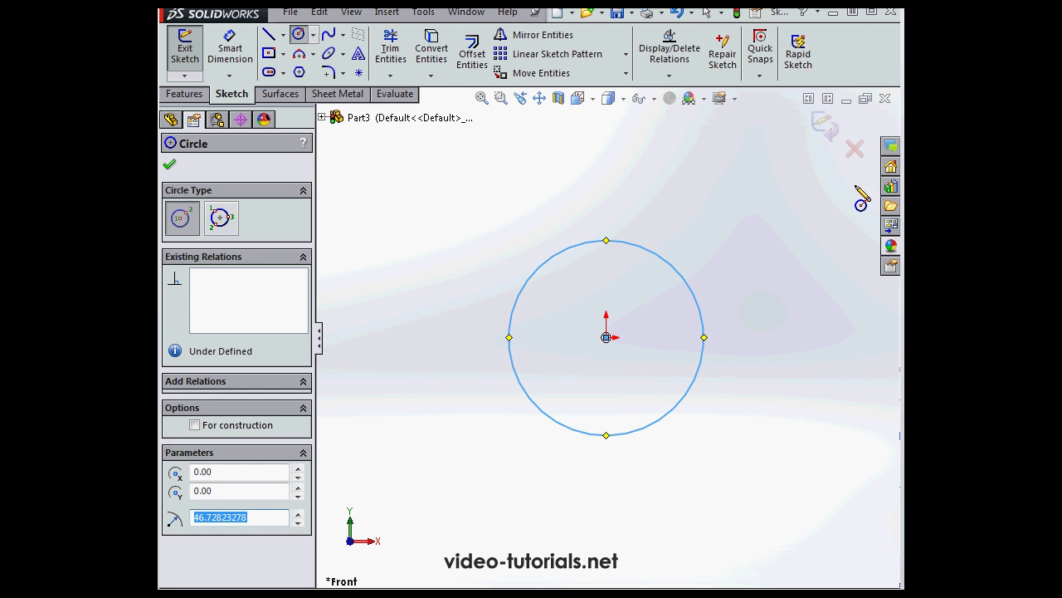
click(826, 125)
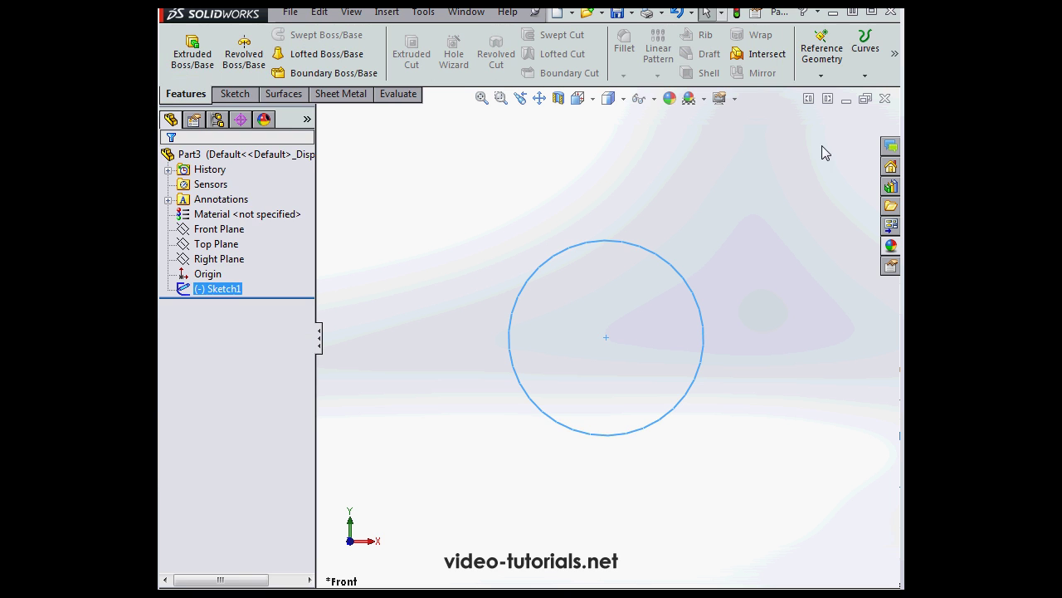
Step: Extrude the circle sketch 200 mm as a blind boss to form a solid cylinder
click(193, 52)
scroll(677, 383, up, 3)
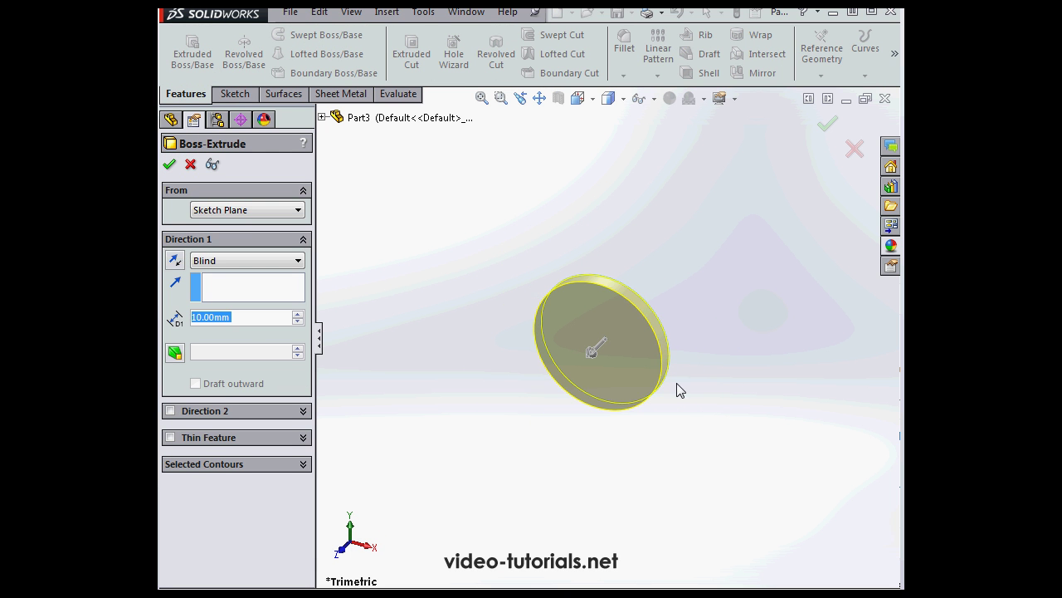
drag(241, 320, 188, 323)
text(1)
key(BackSpace)
text(200)
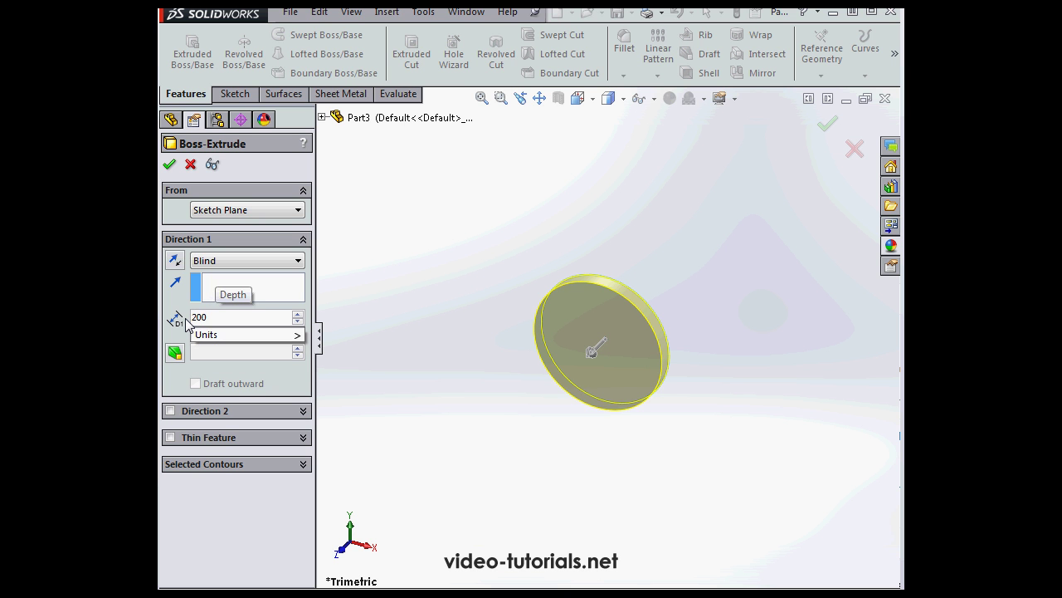
key(Return)
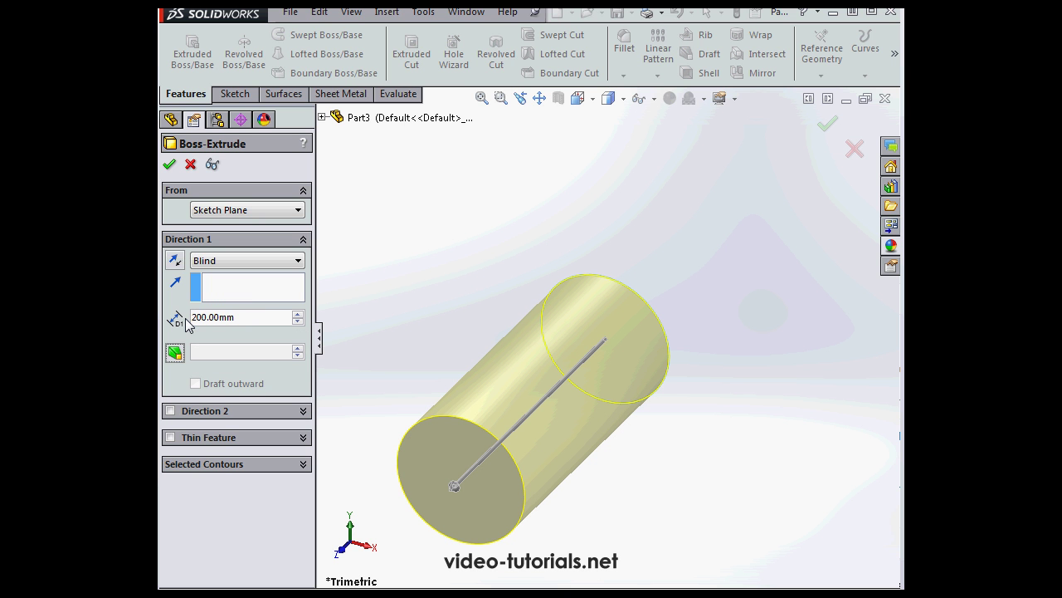
click(169, 165)
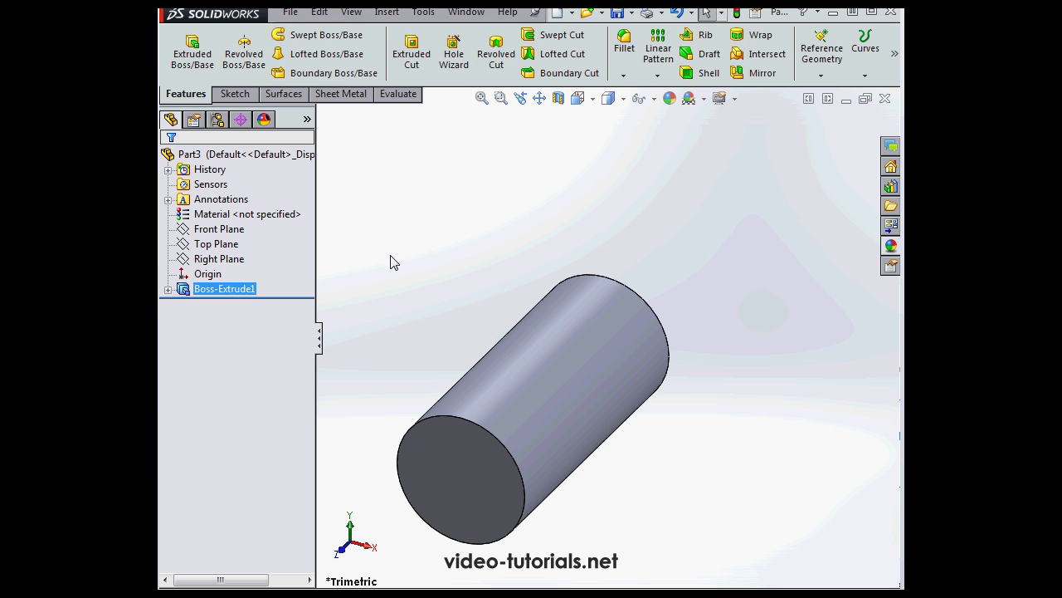
Step: Create a reference plane offset 60 mm above the Top Plane
click(822, 74)
click(836, 93)
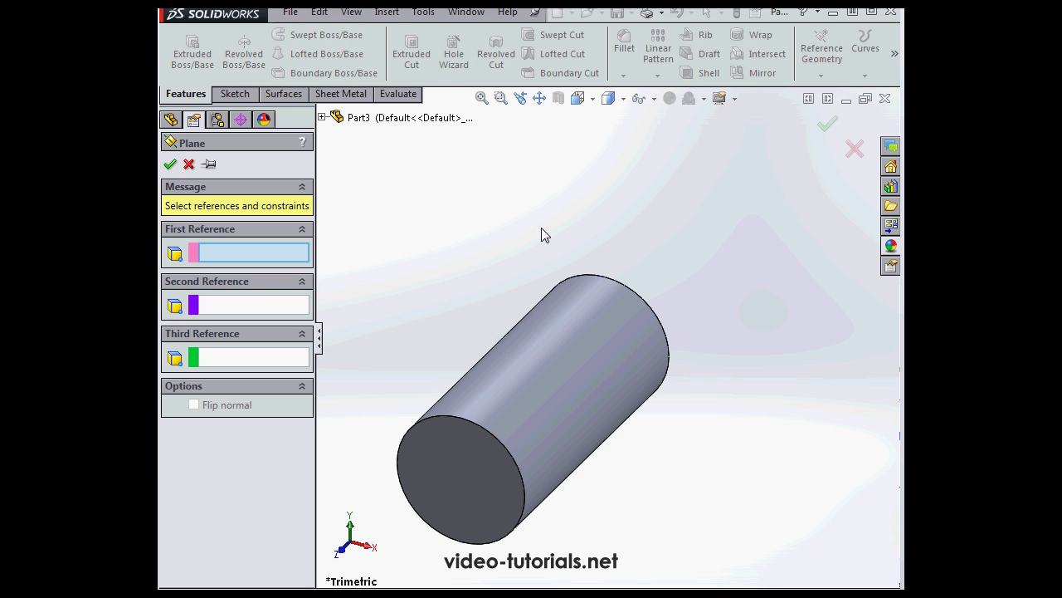
click(323, 118)
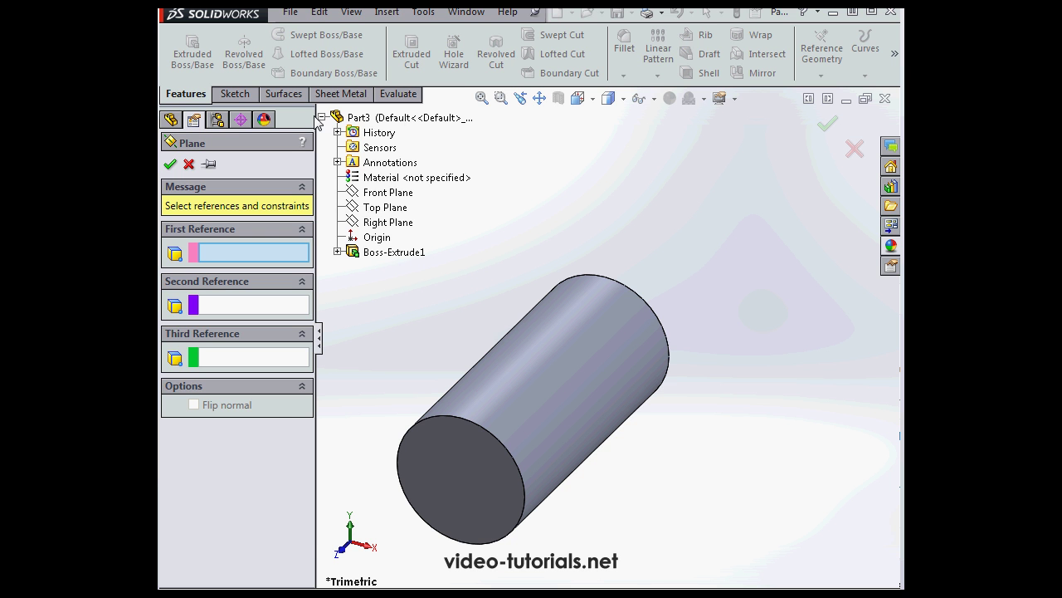
click(382, 208)
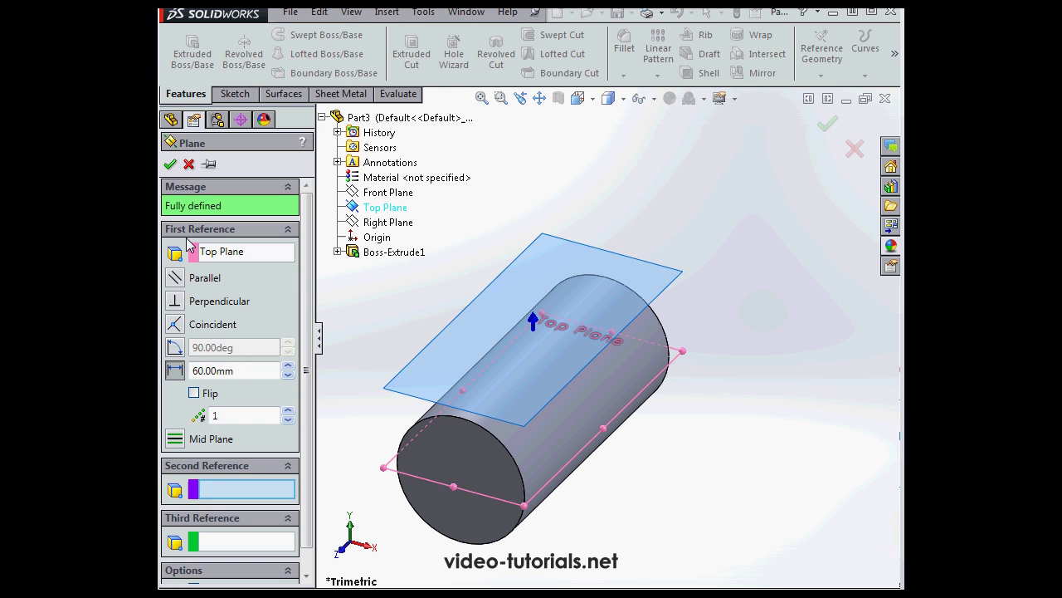
click(168, 163)
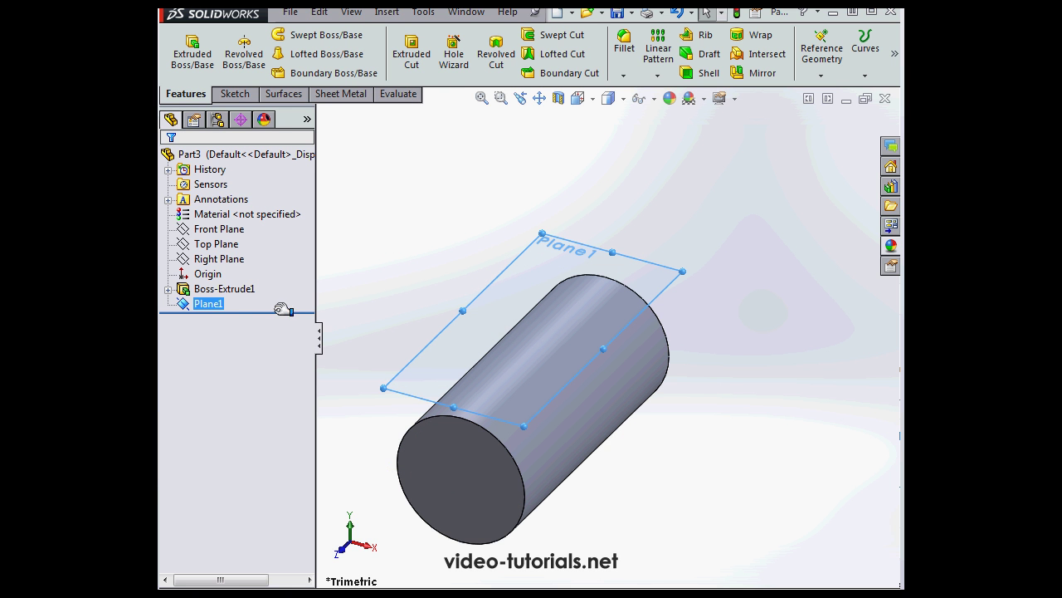
Step: On the new offset plane, sketch a horizontal centerpoint straight slot about 58 mm between centres and 19 mm wide, about 39 mm below the origin
right_click(223, 307)
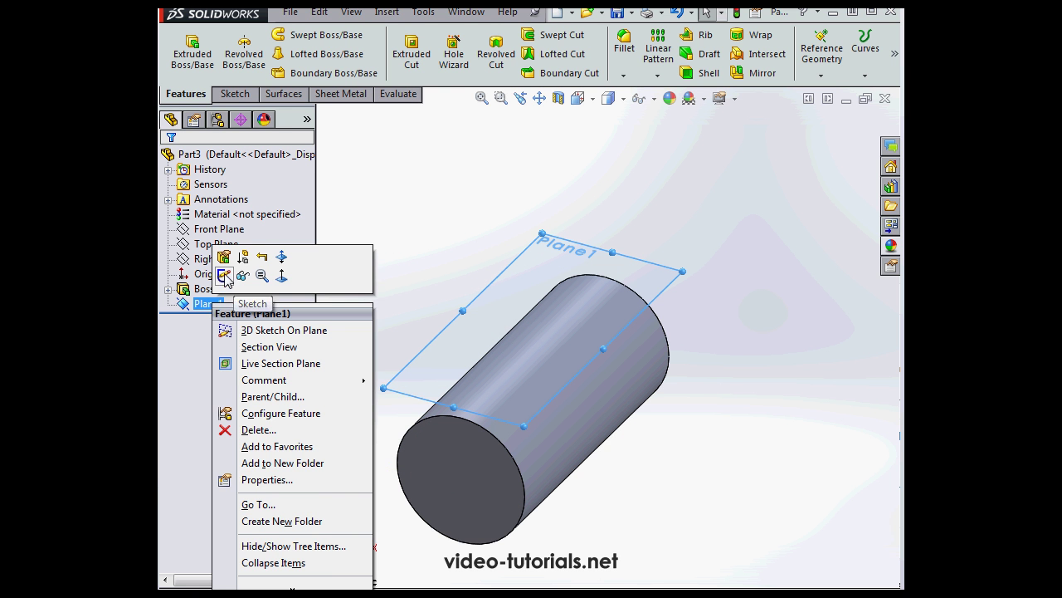
click(223, 276)
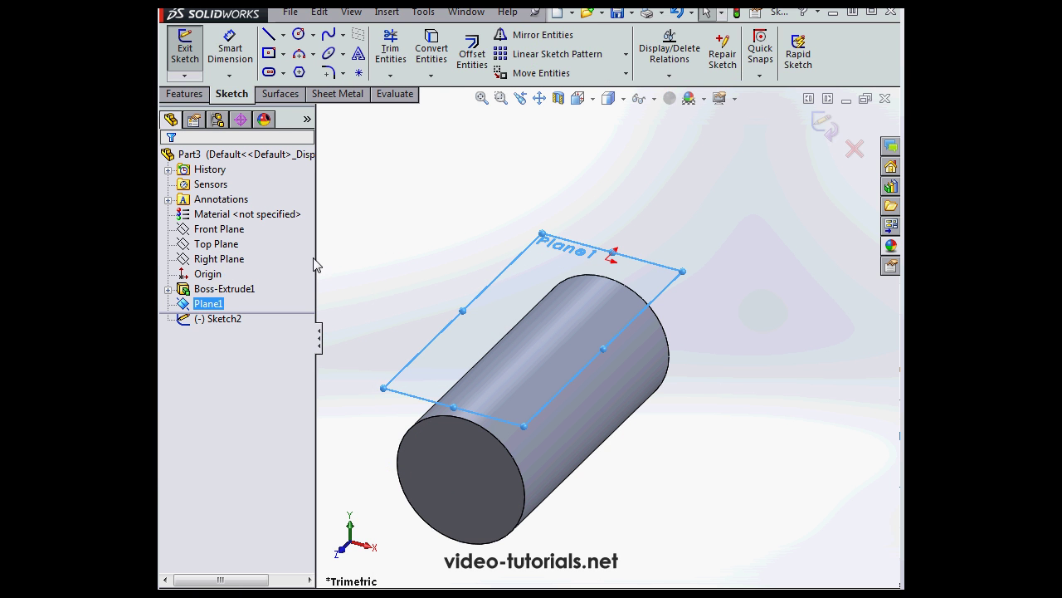
click(594, 105)
click(656, 176)
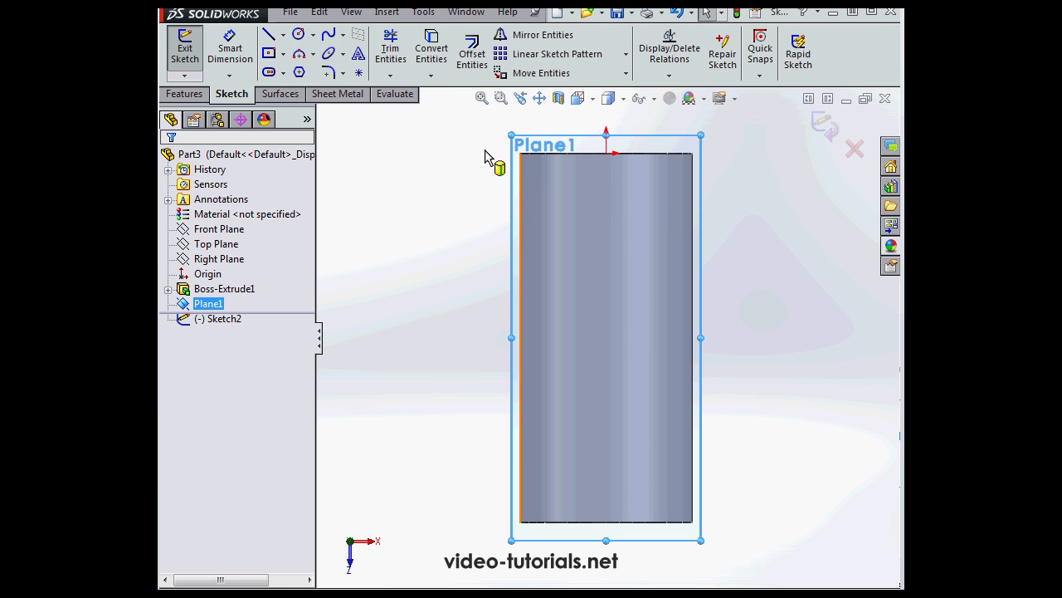
click(284, 73)
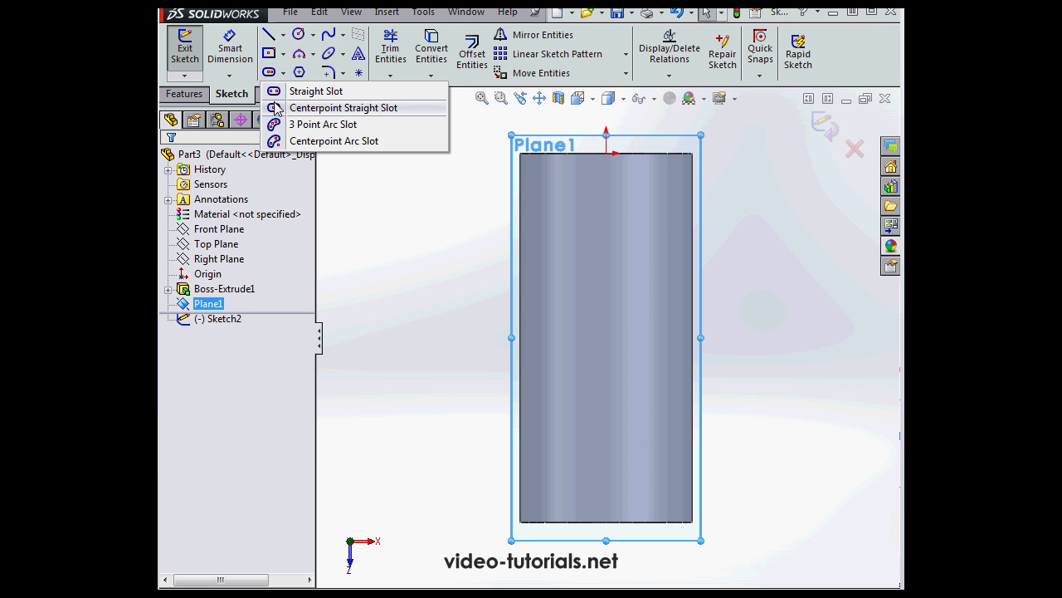
click(332, 108)
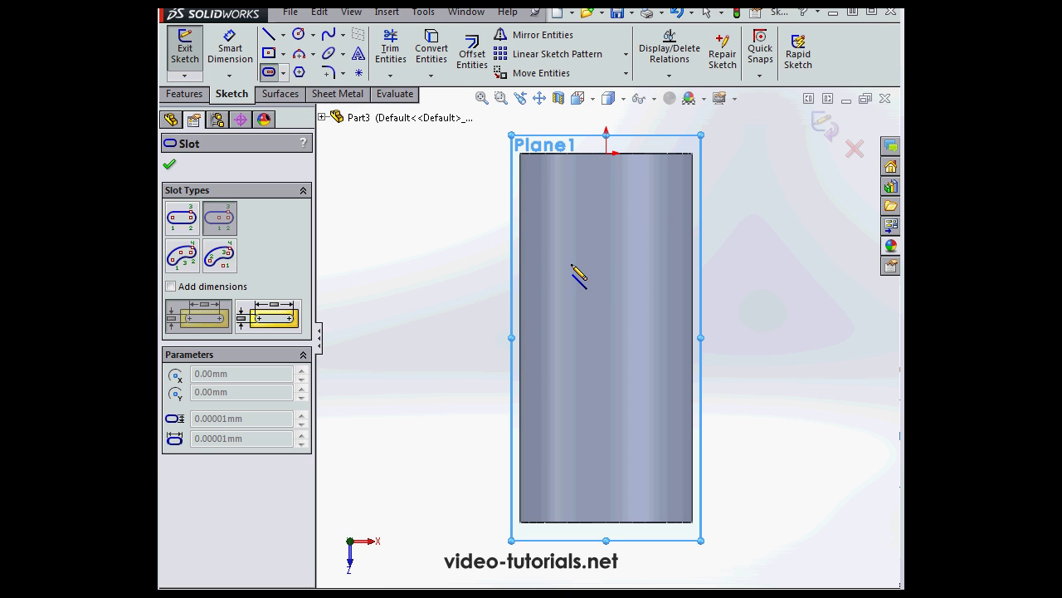
click(606, 224)
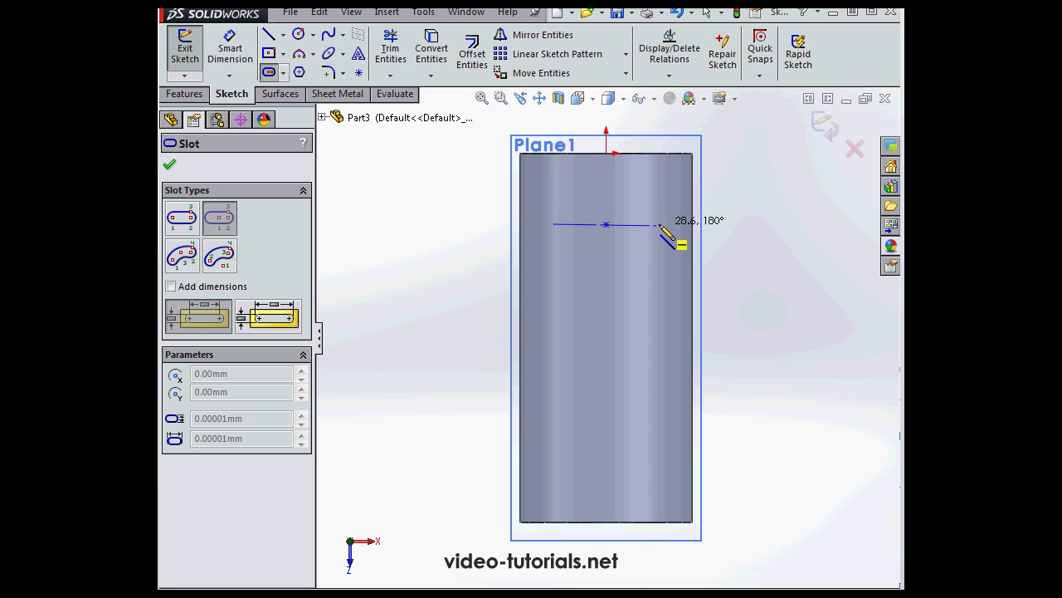
click(660, 224)
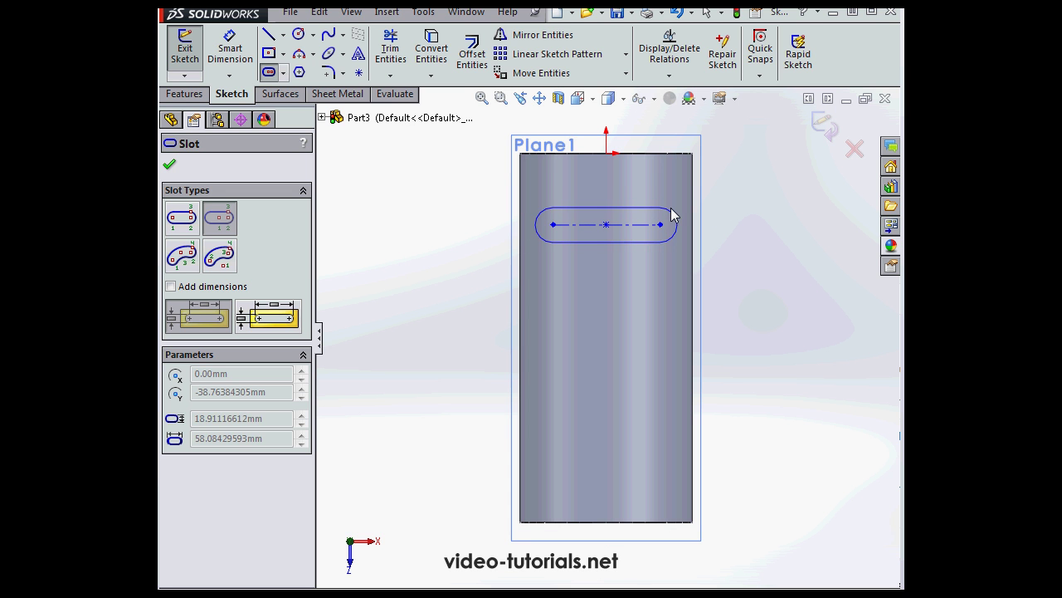
click(673, 214)
Step: Sketch a second parallel slot about 58 mm between centres and 23 mm wide, about 81 mm below the origin, and exit the sketch
click(606, 302)
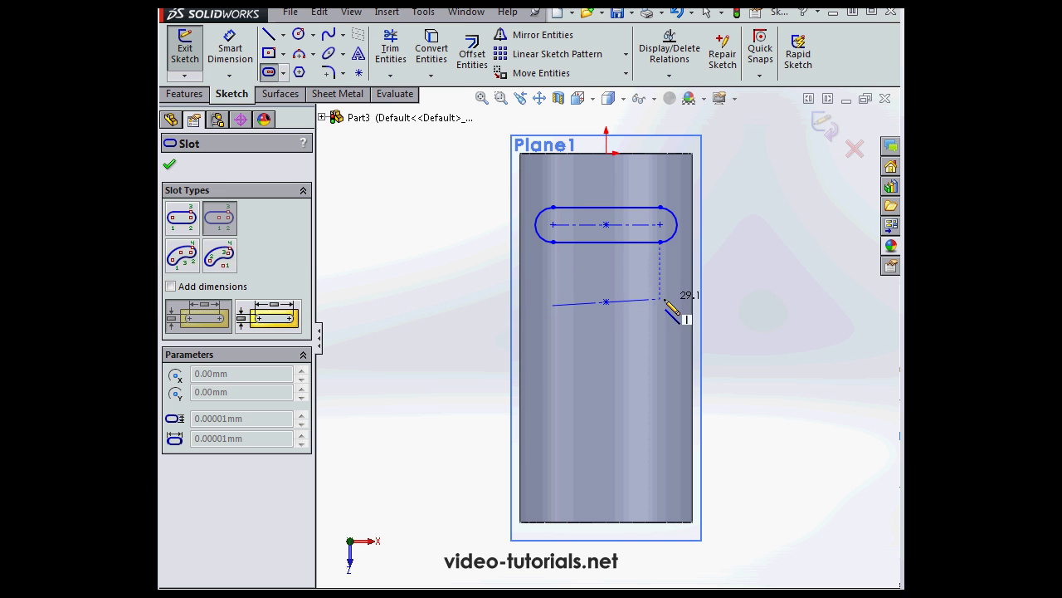
click(664, 300)
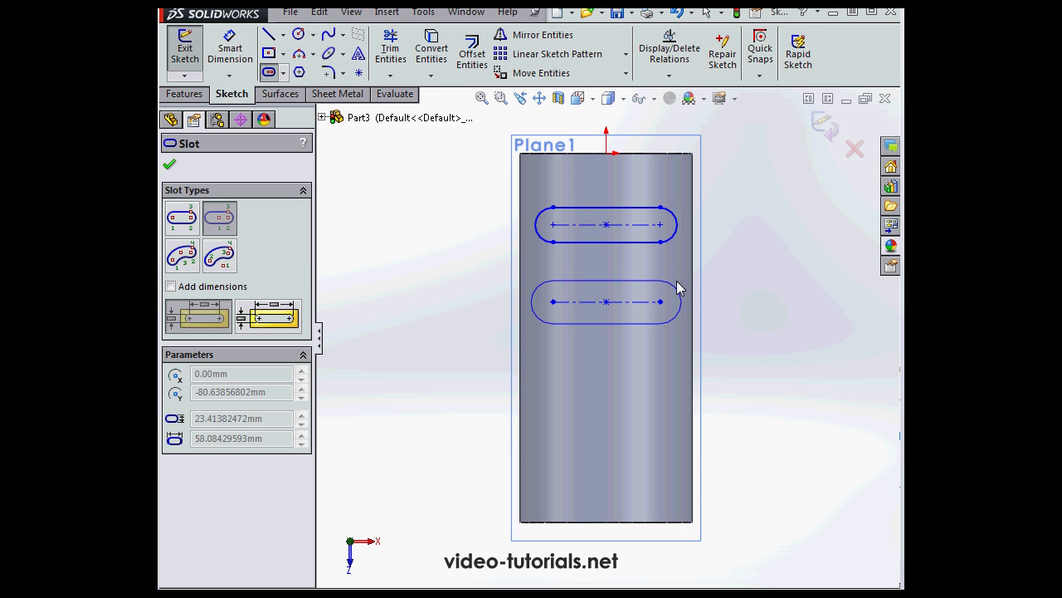
click(680, 284)
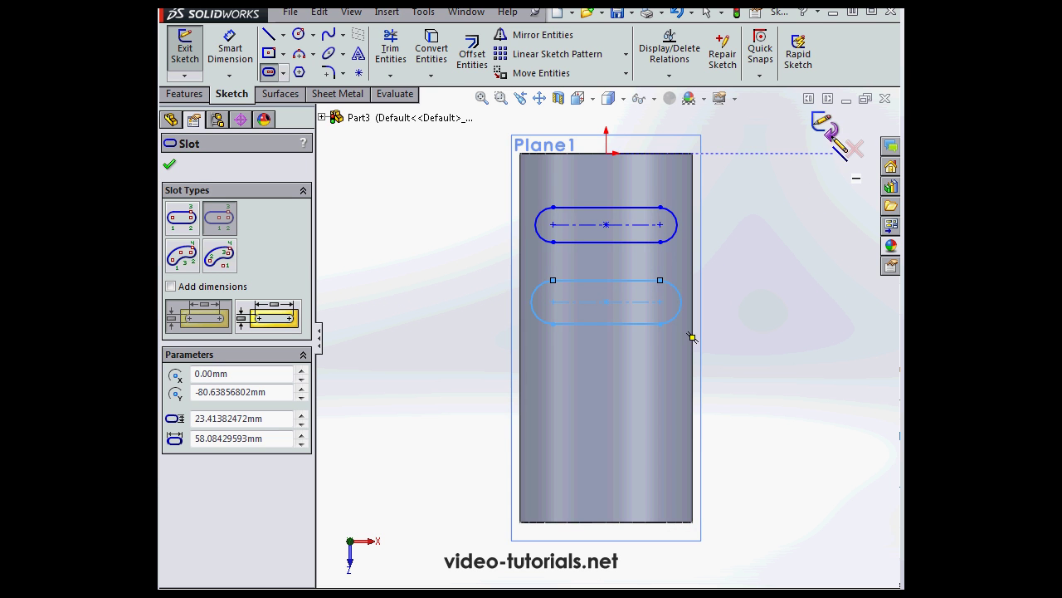
key(Escape)
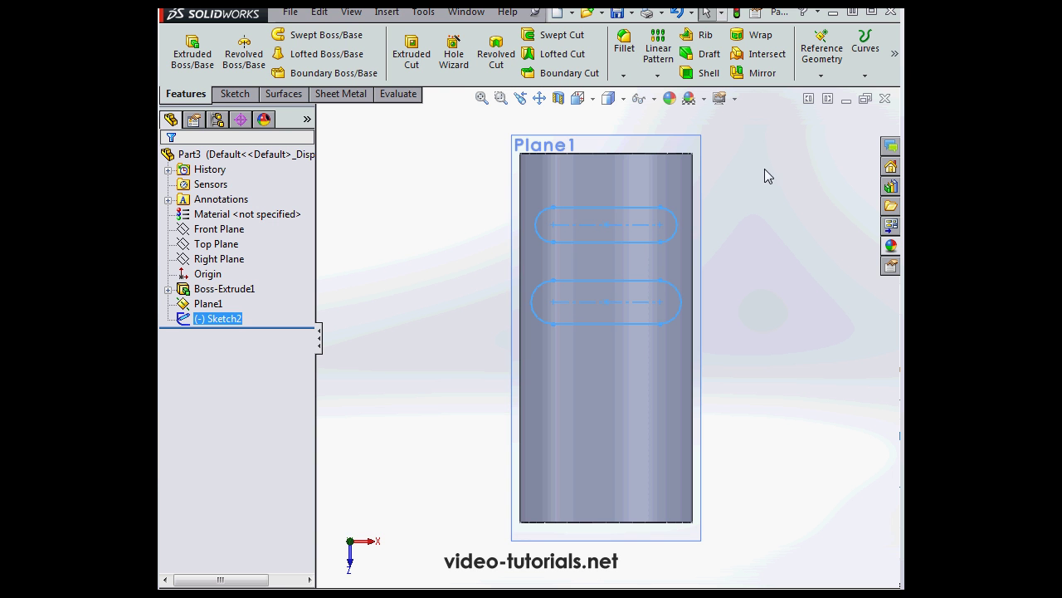
Step: Try to project the two-slot sketch onto the cylinder's curved face as a projected curve, using Sketch on faces
click(593, 100)
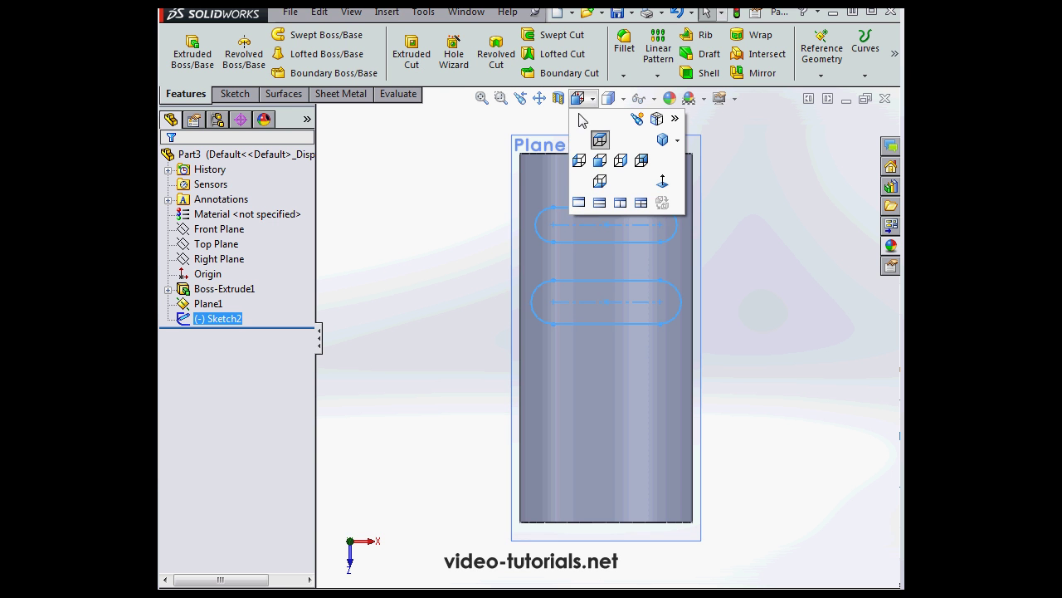
click(661, 141)
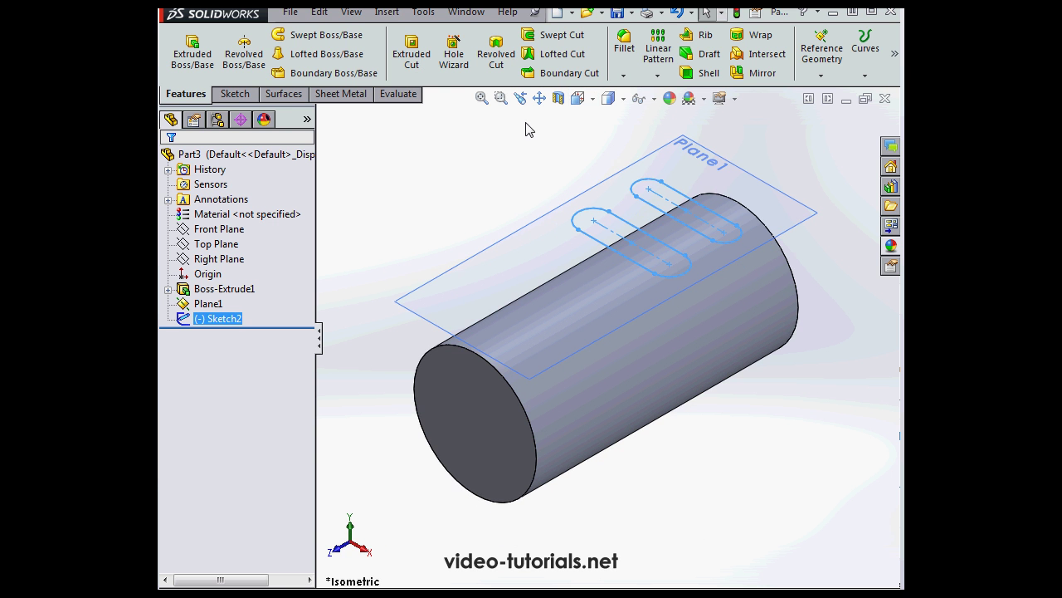
click(822, 76)
click(866, 77)
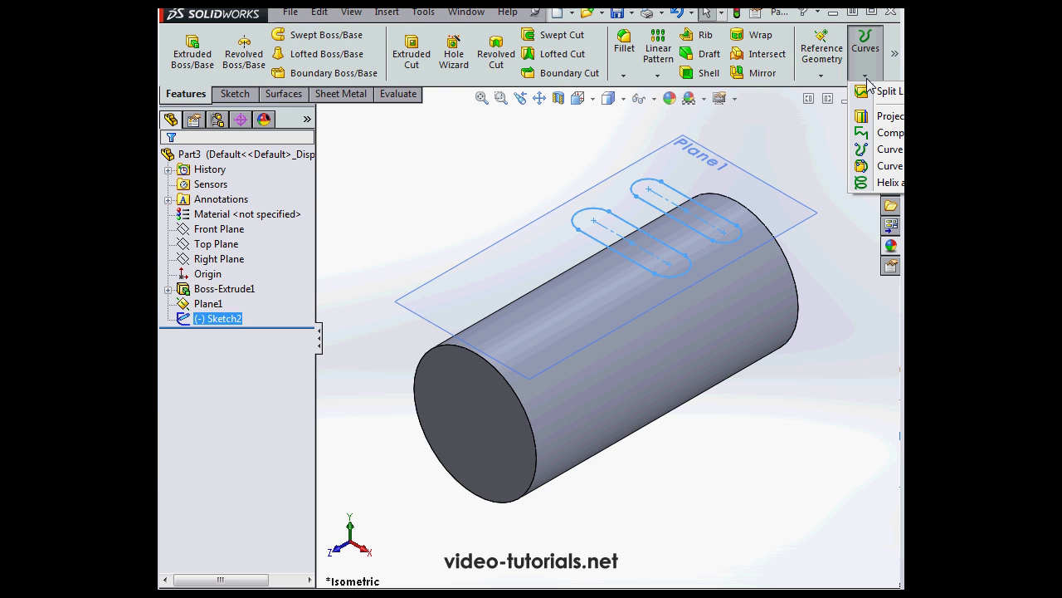
click(886, 116)
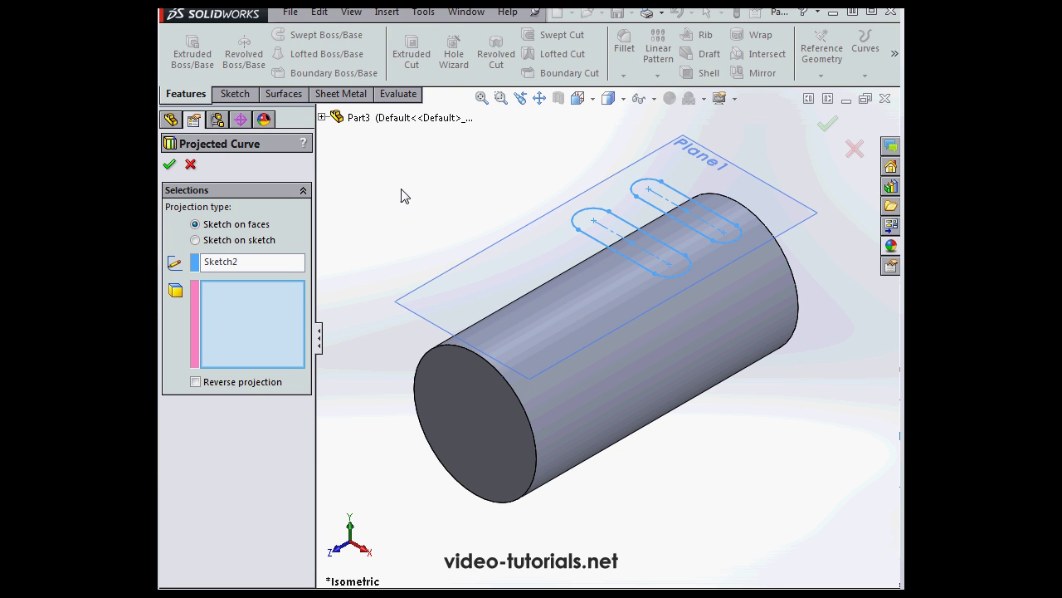
click(597, 382)
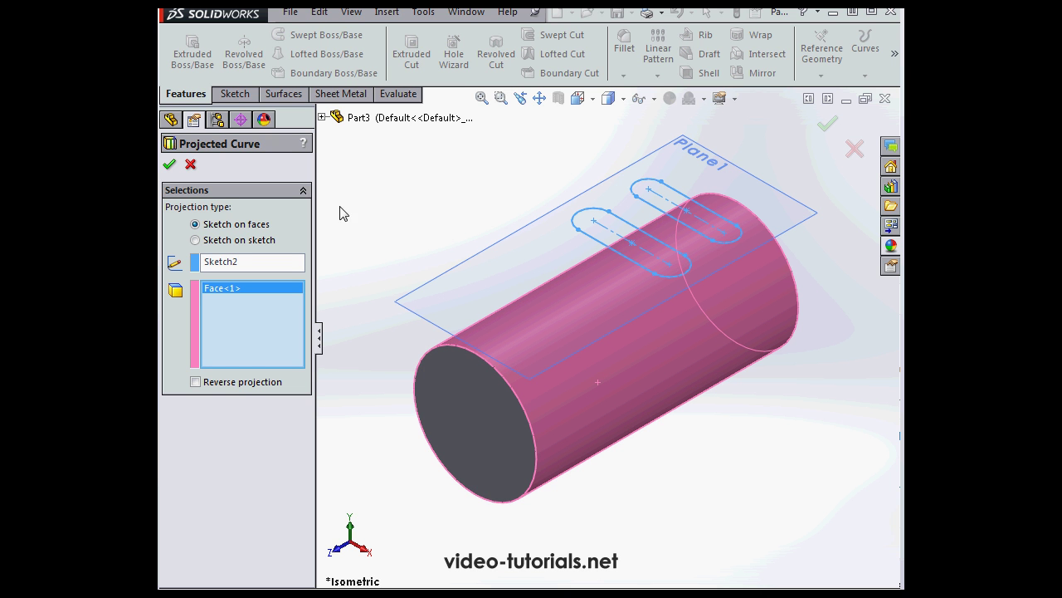
click(169, 164)
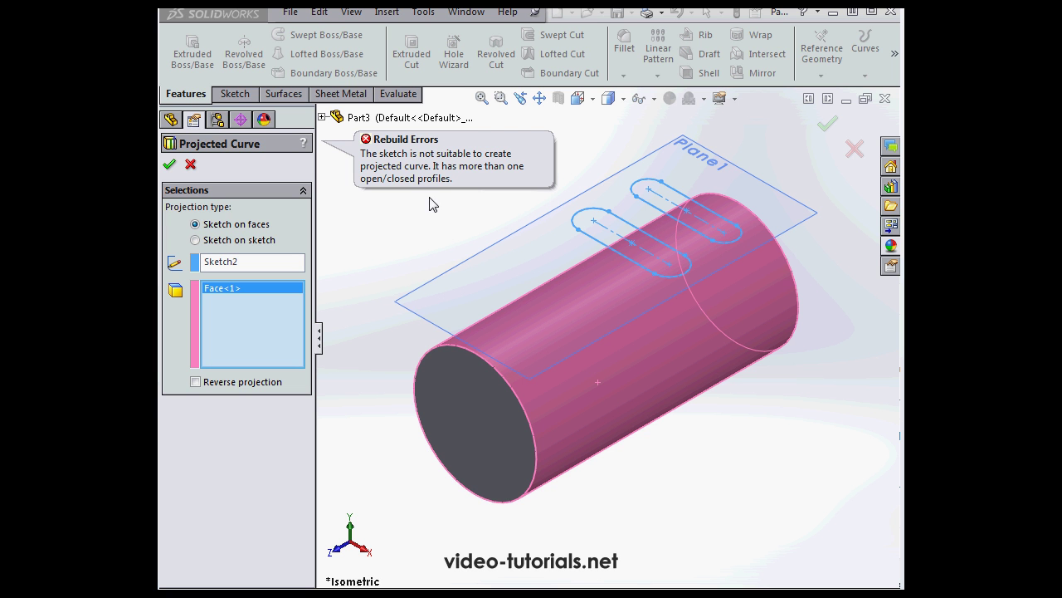
click(191, 165)
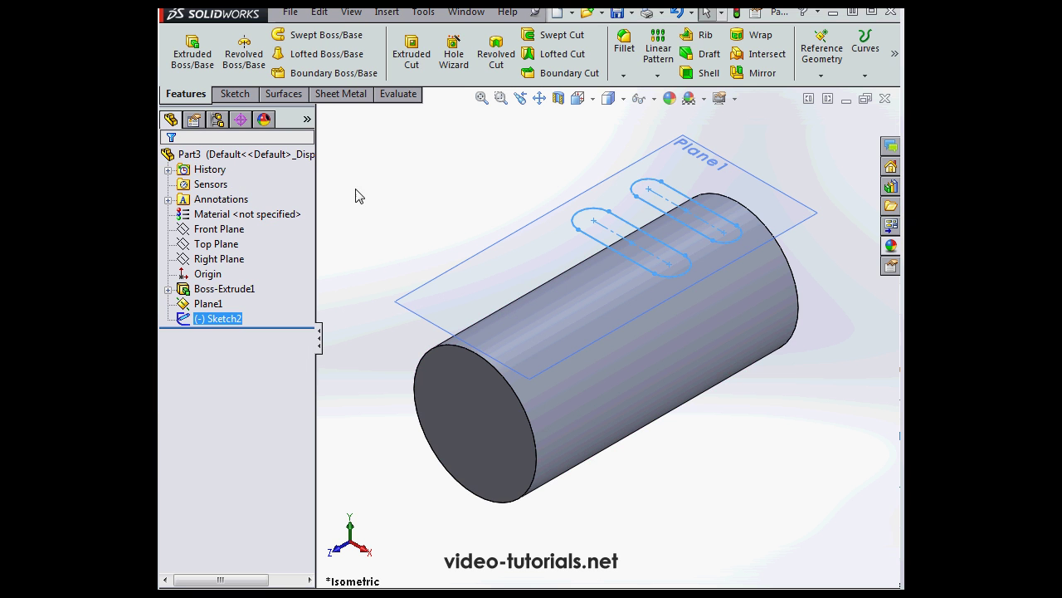
Step: Split the cylinder's curved face with the two-slot sketch using a Projection split line
click(865, 75)
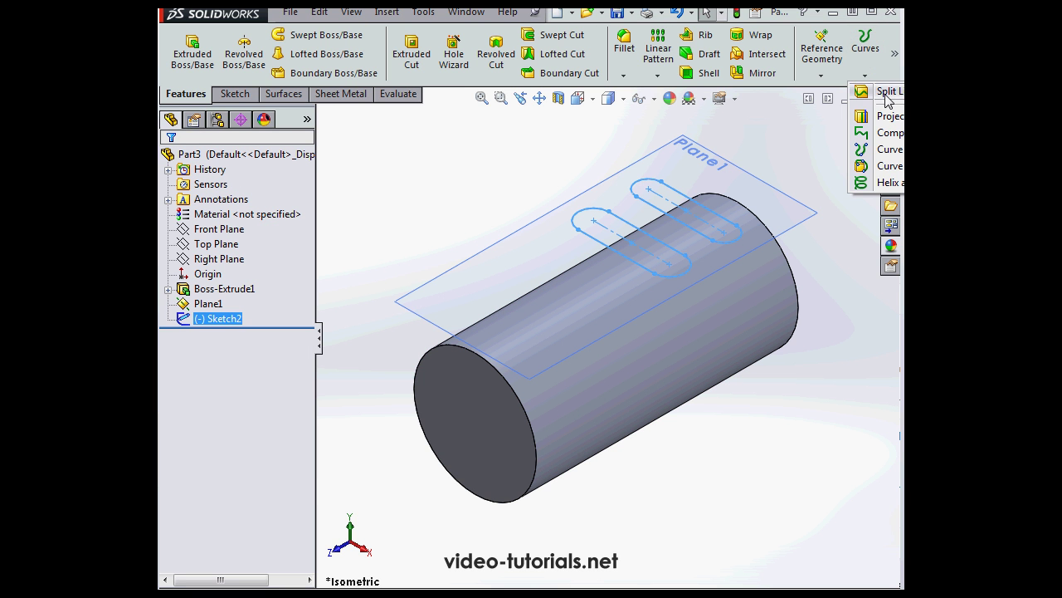
click(886, 93)
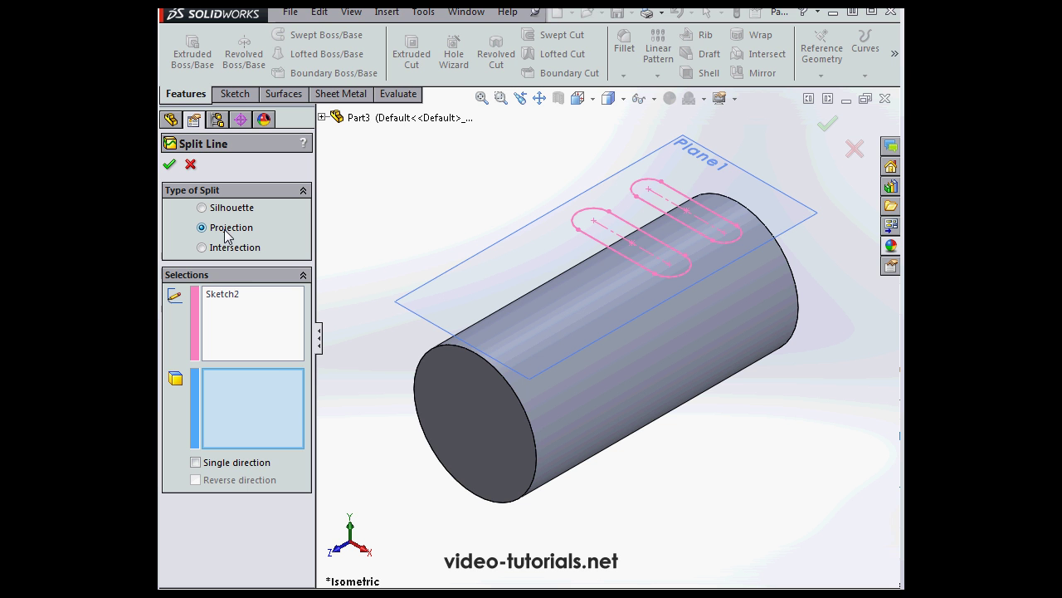
click(589, 388)
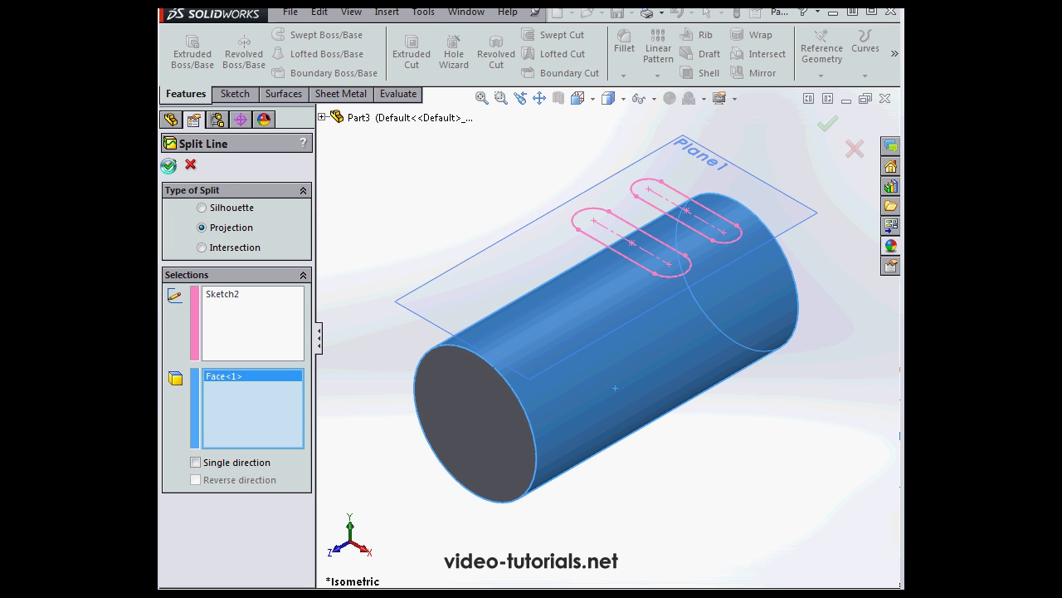
click(169, 166)
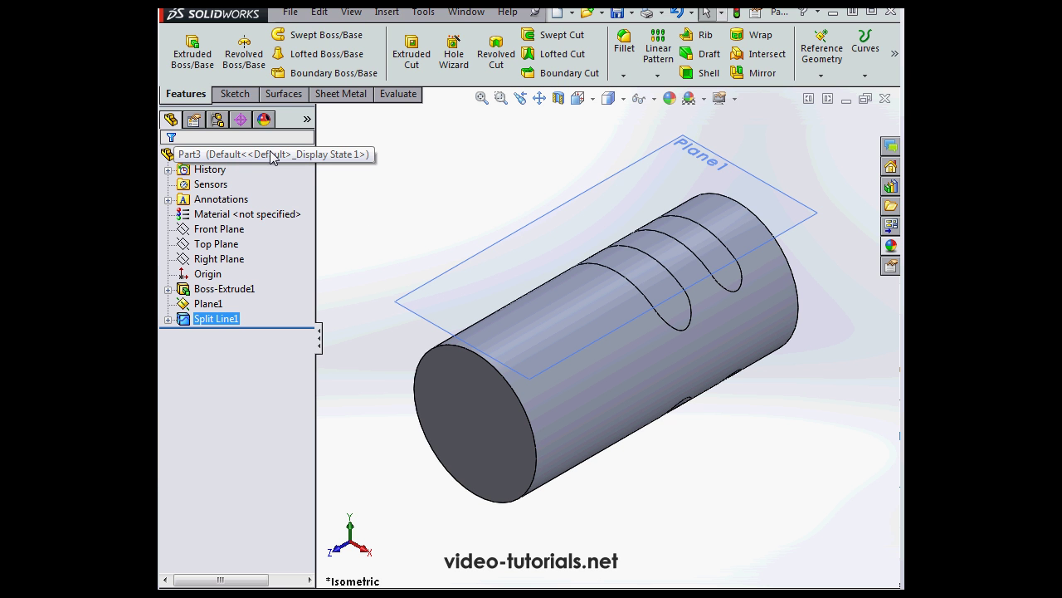
Step: Create a 3D sketch by converting all the split edges of both slots on the cylinder's upper side, and exit the sketch
click(236, 94)
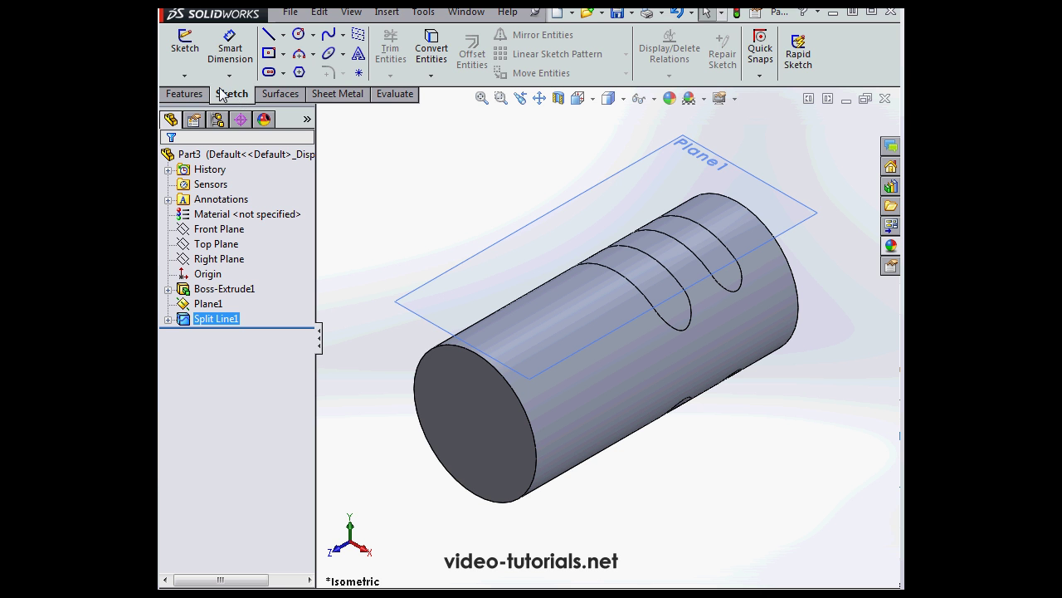
click(185, 76)
click(208, 106)
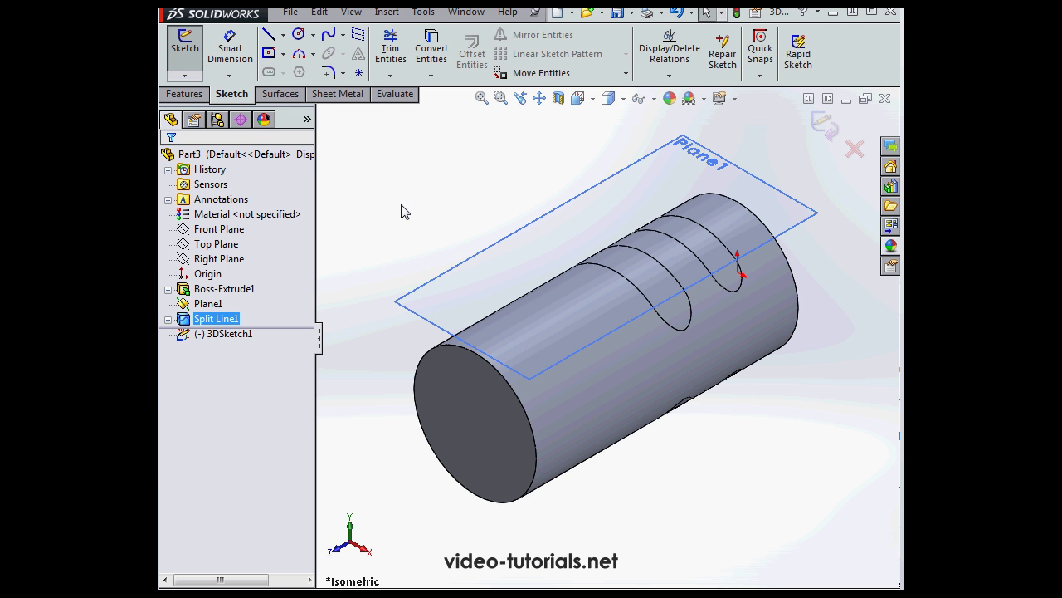
click(432, 51)
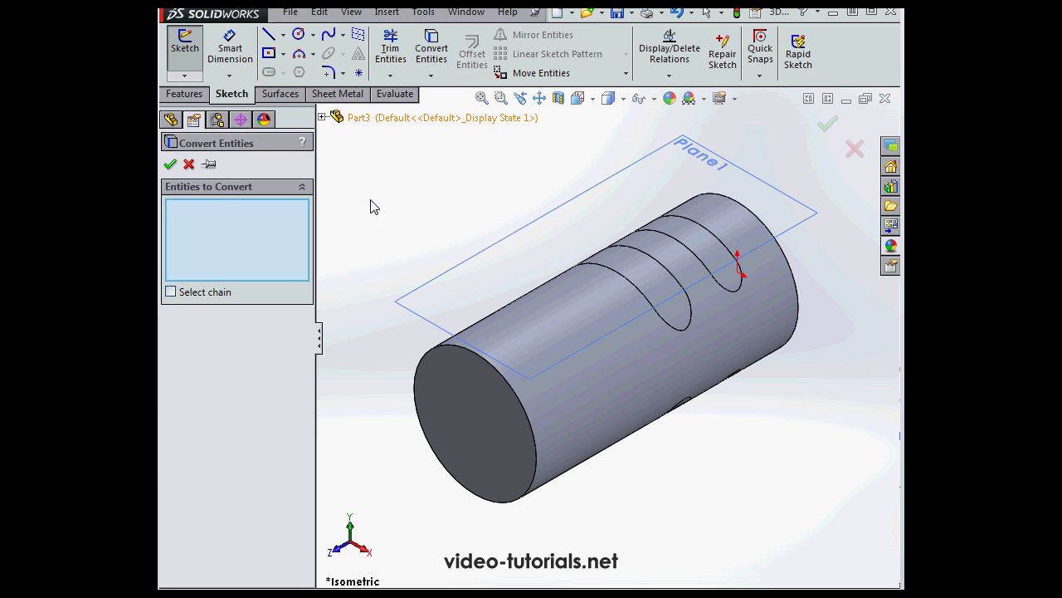
click(682, 333)
click(660, 309)
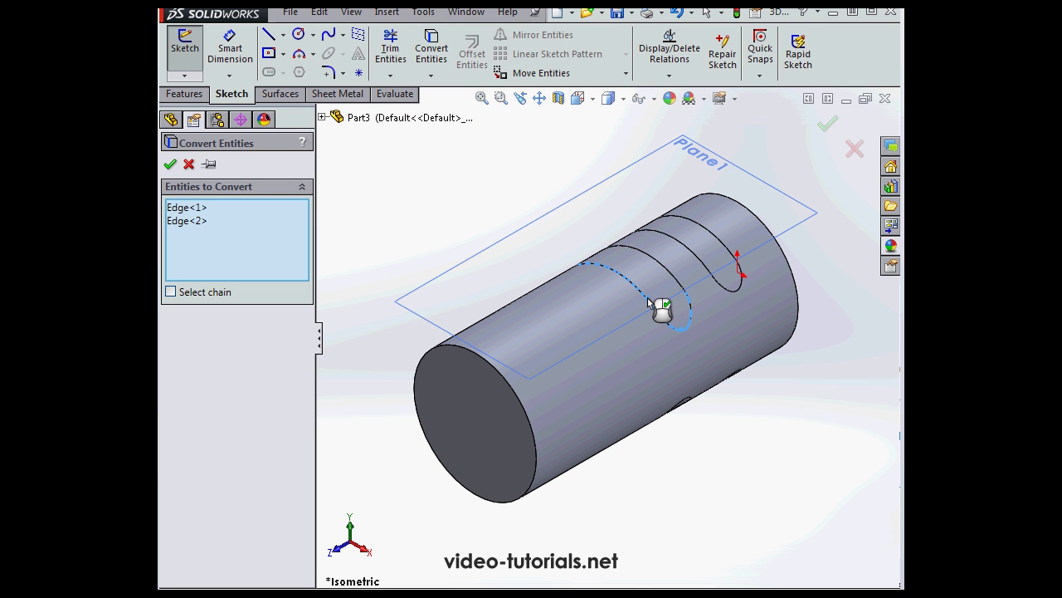
click(675, 287)
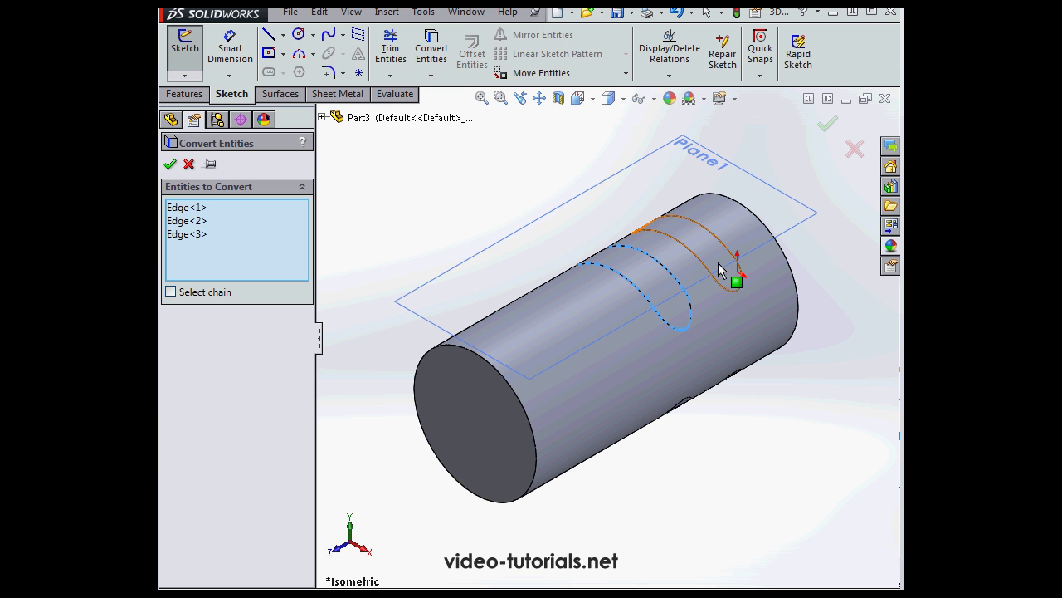
click(707, 274)
click(739, 292)
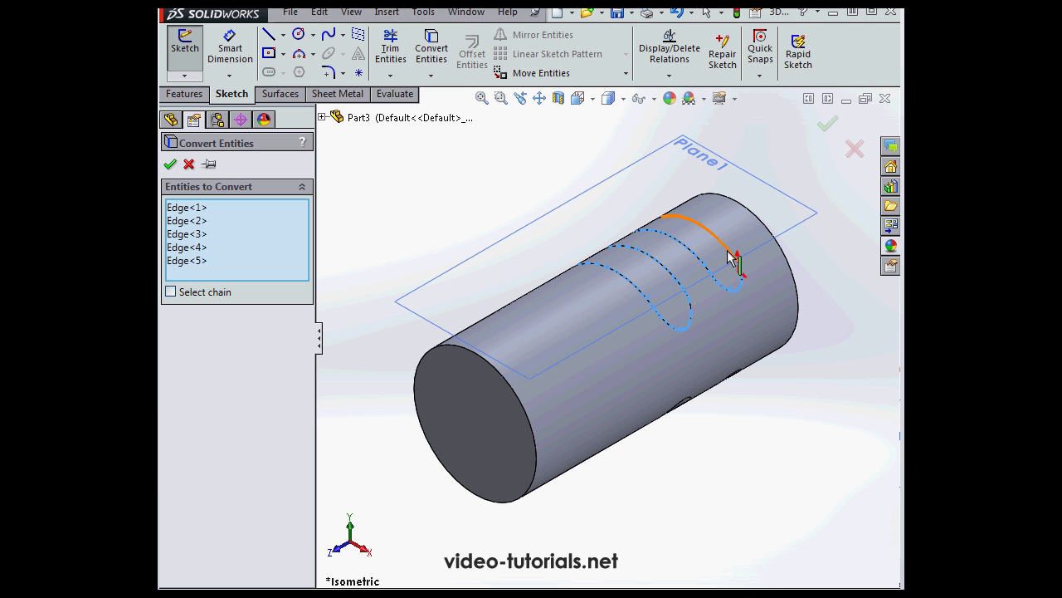
click(729, 254)
middle_drag(729, 254, 644, 281)
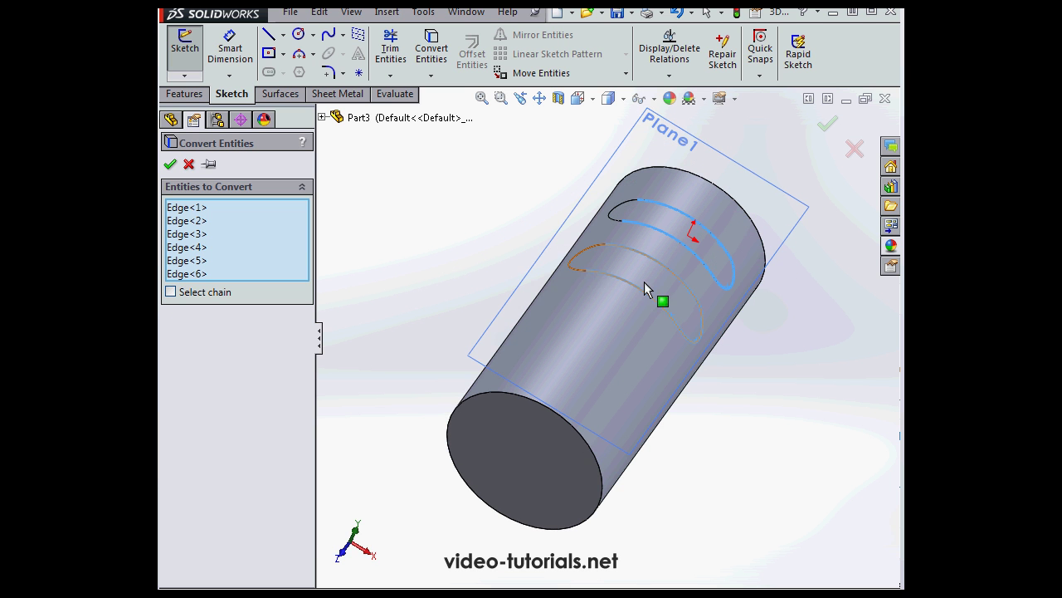
click(579, 275)
click(615, 222)
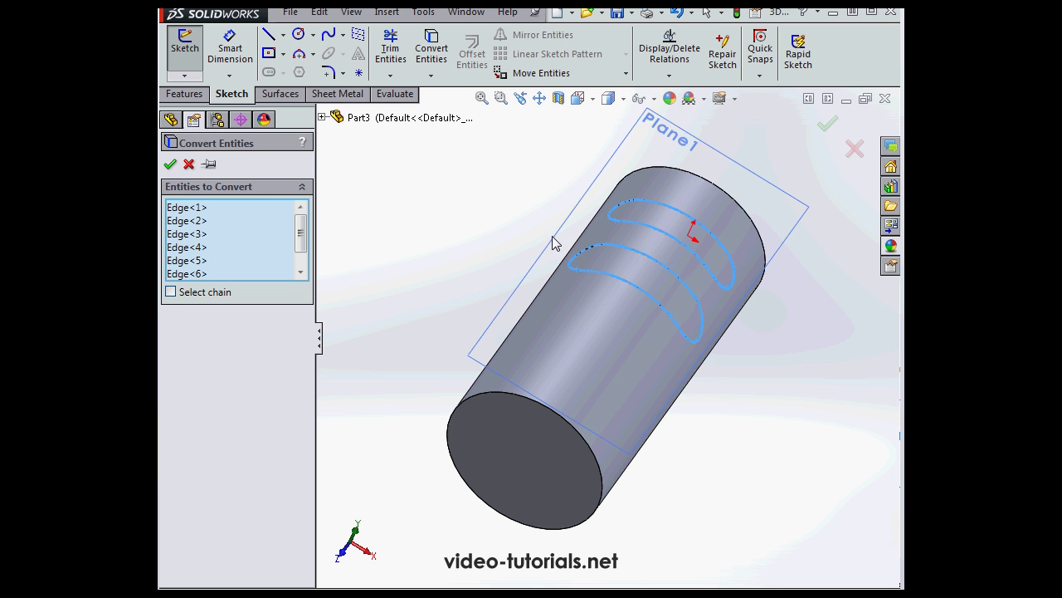
click(170, 163)
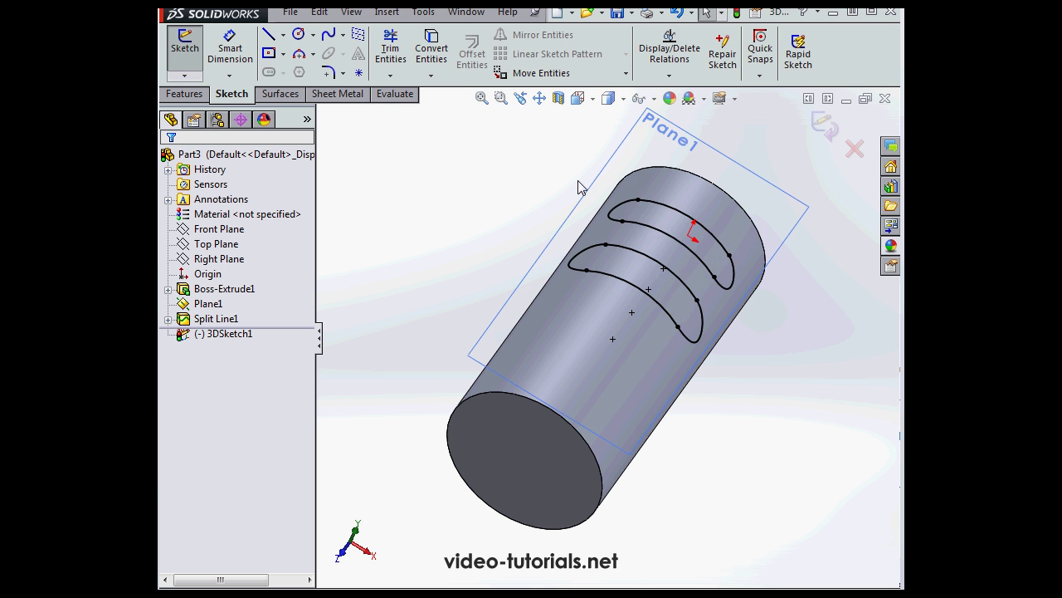
middle_drag(680, 348, 653, 292)
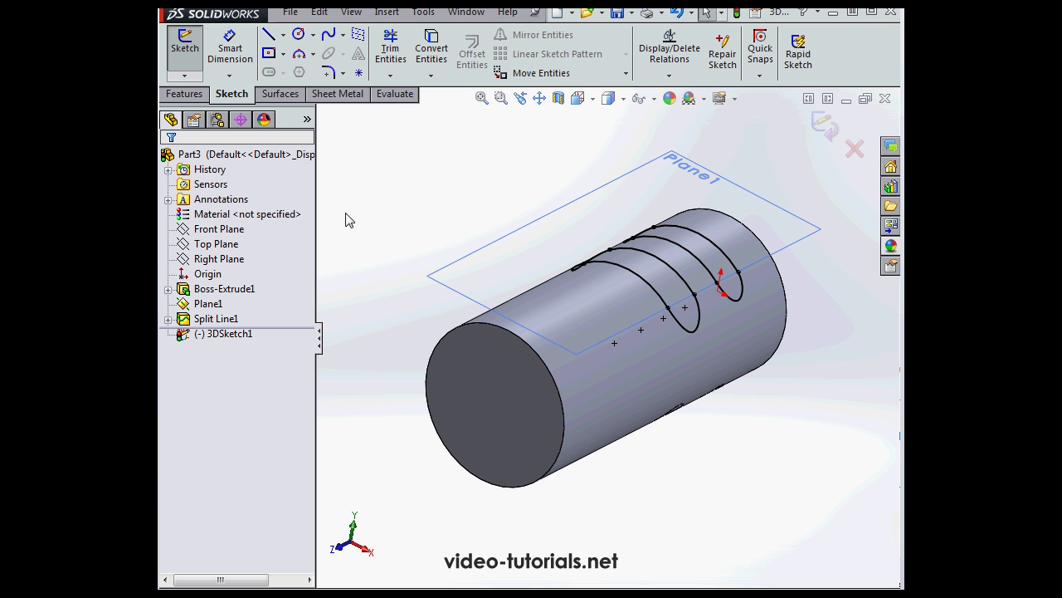
click(832, 133)
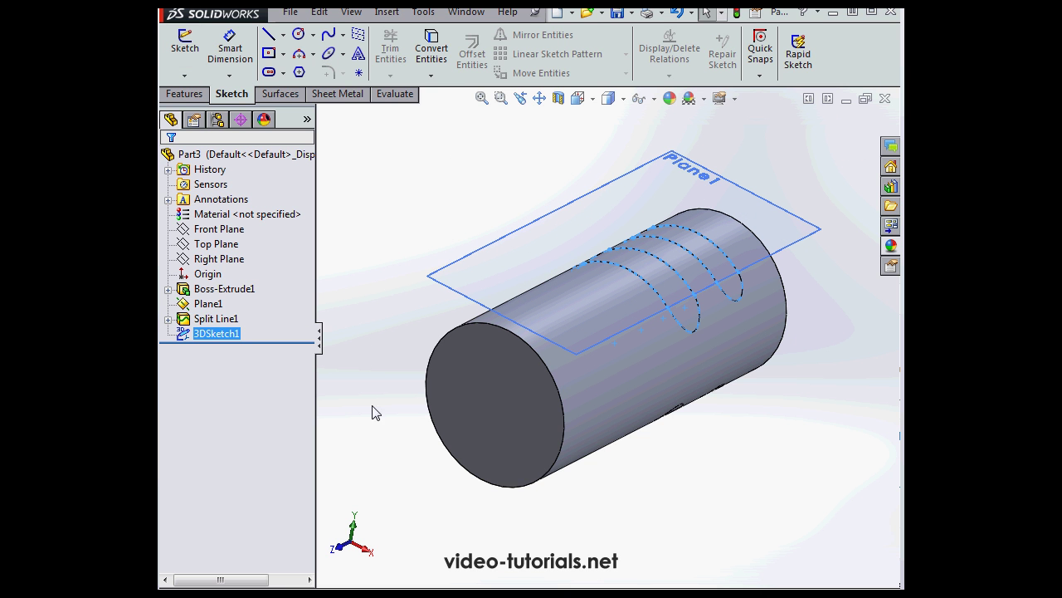
Step: Open a sketch on the cylinder's front end face and draw a slanted line about 83 mm long from the origin
right_click(510, 389)
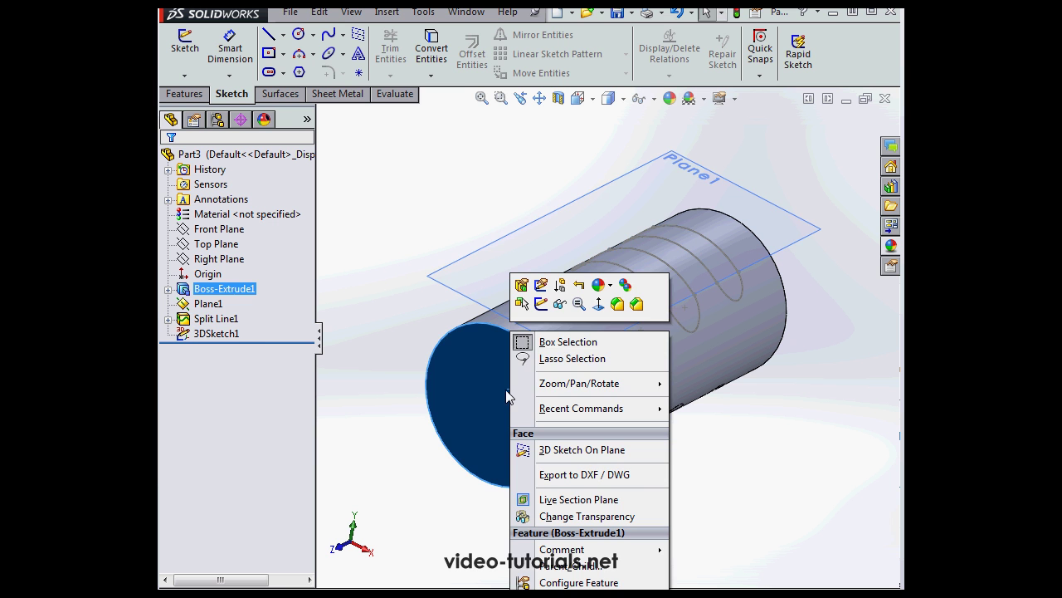
click(541, 304)
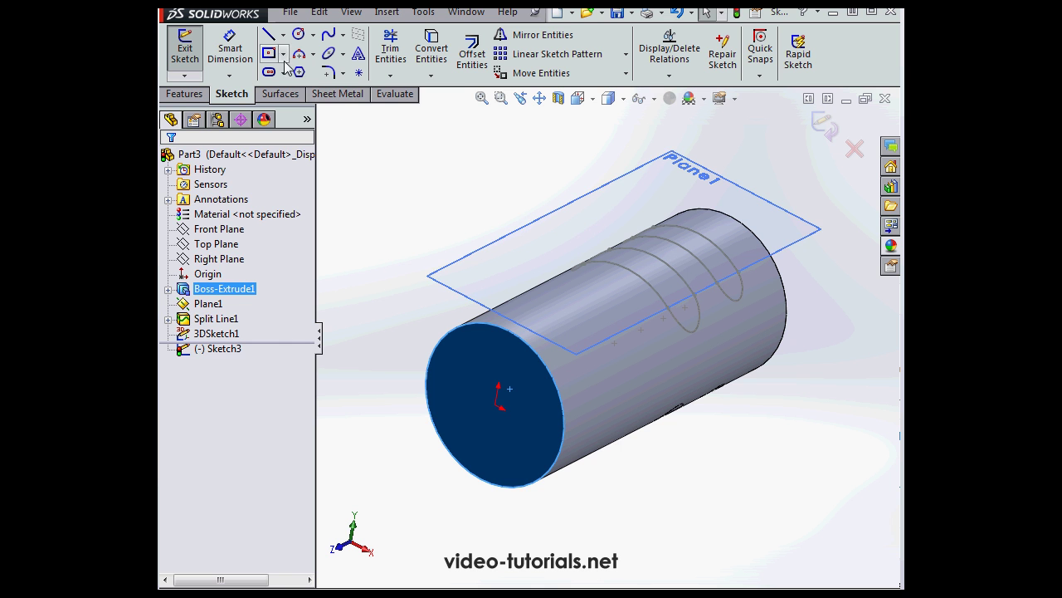
click(268, 34)
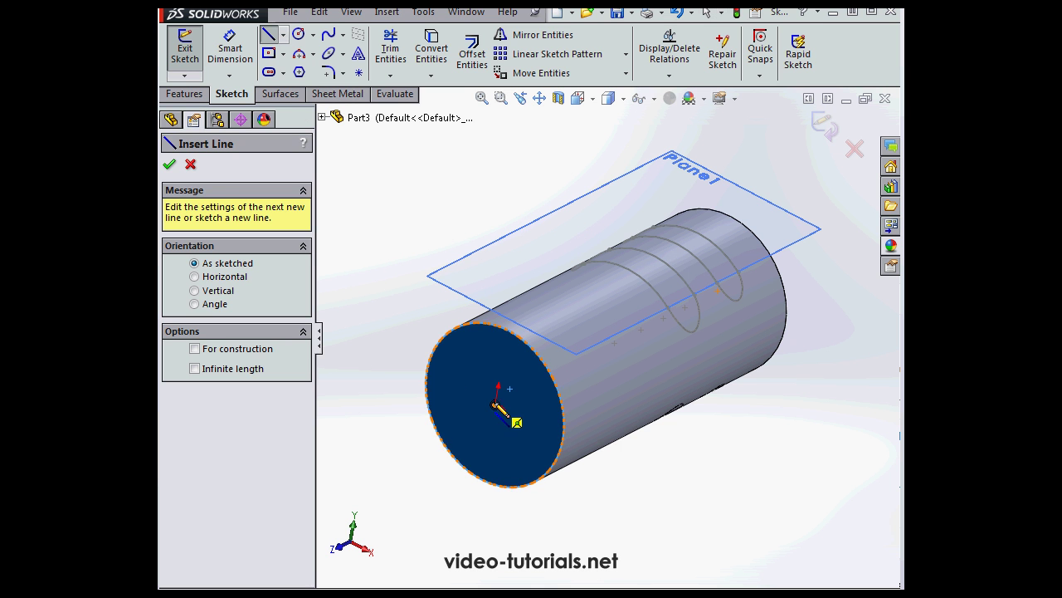
click(509, 388)
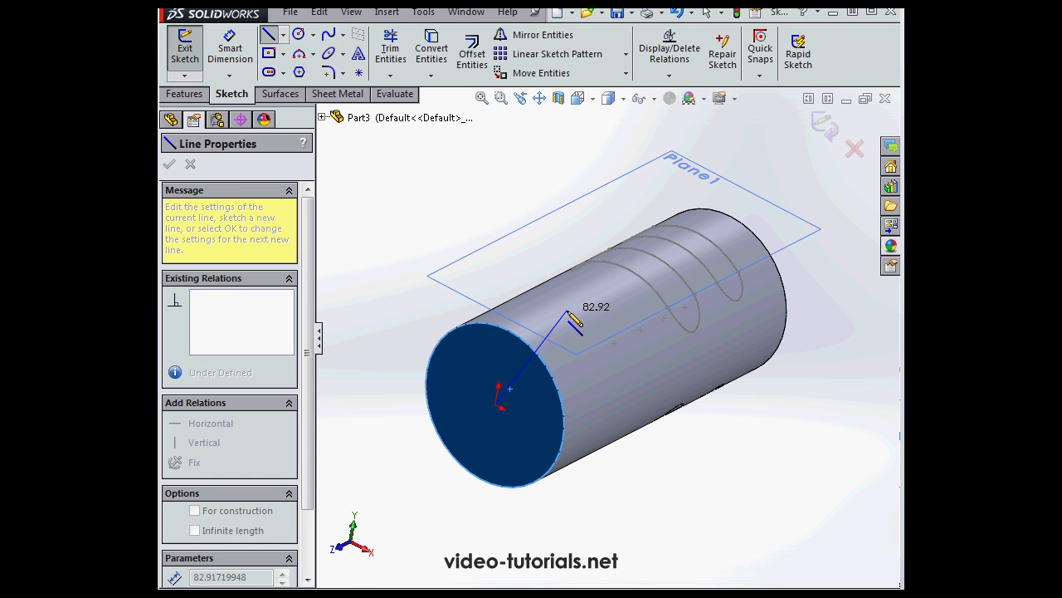
click(567, 309)
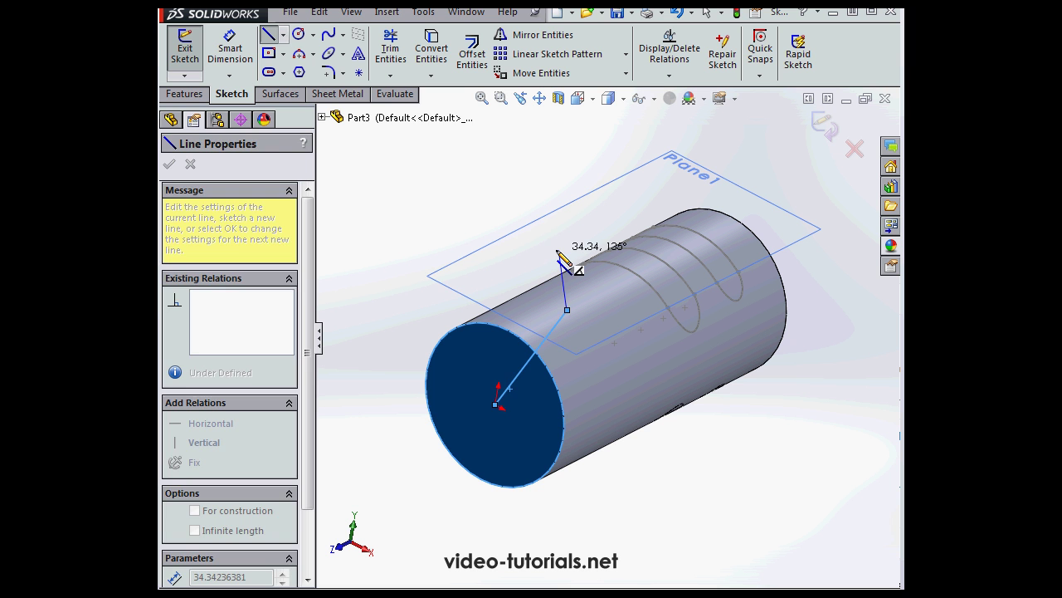
key(Escape)
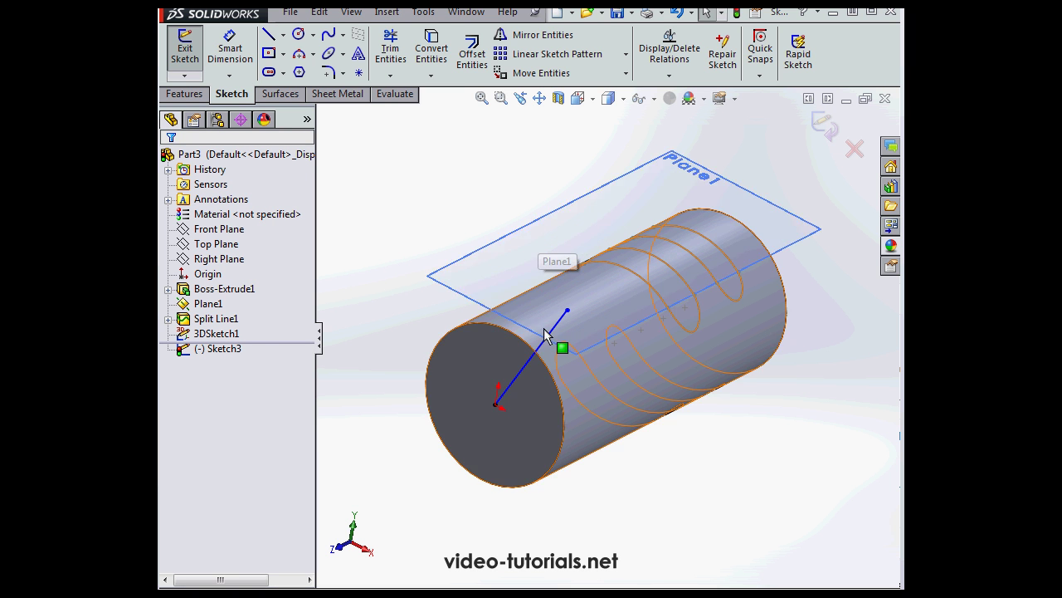
Step: Move the slanted line's free endpoint to about X 28.8, Y 72.2 and exit the sketch
middle_drag(569, 356, 596, 333)
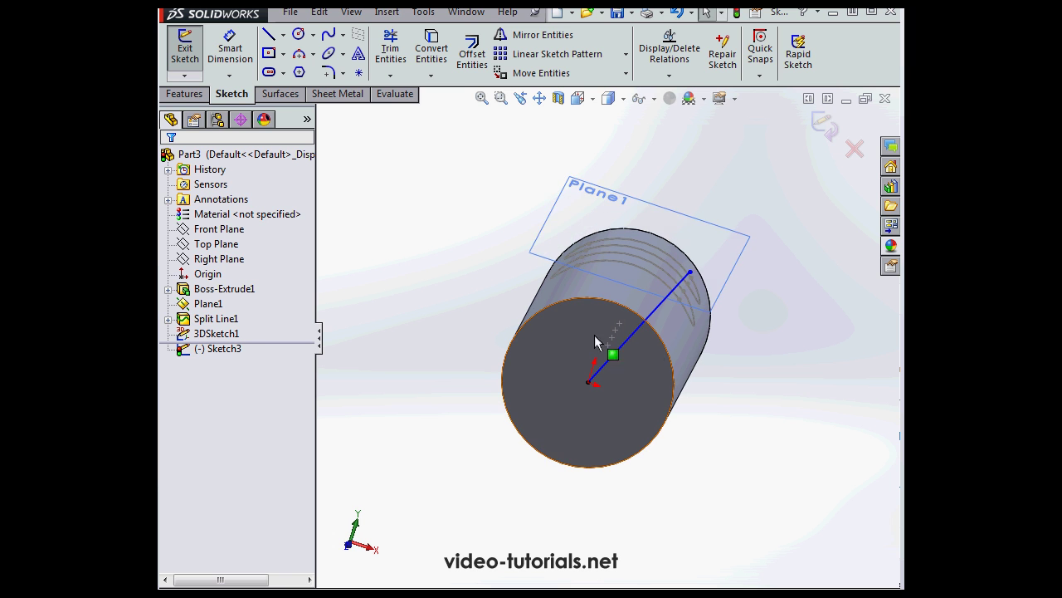
drag(691, 273, 744, 325)
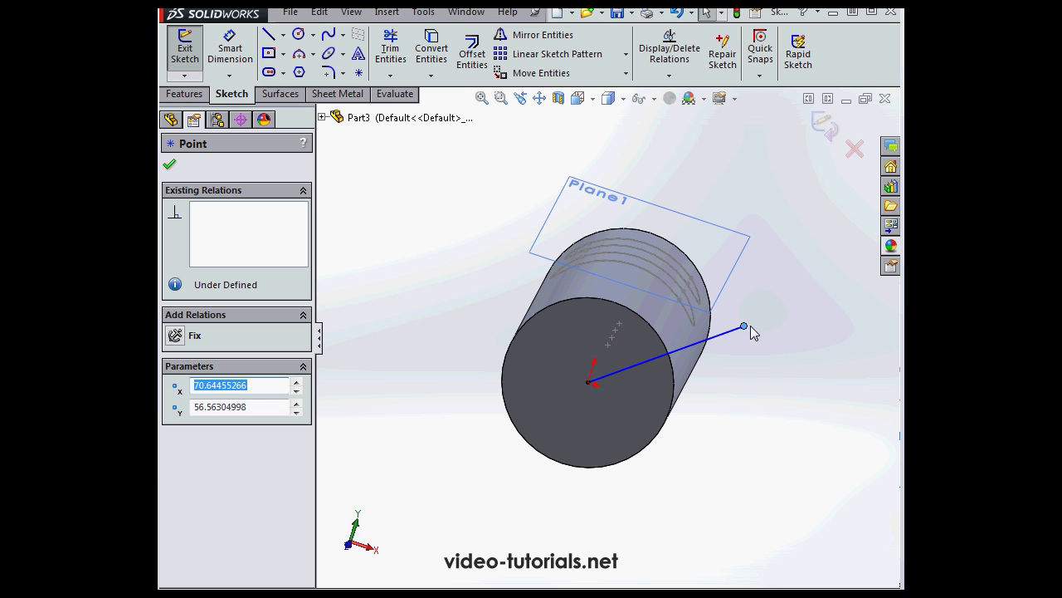
drag(744, 328, 679, 275)
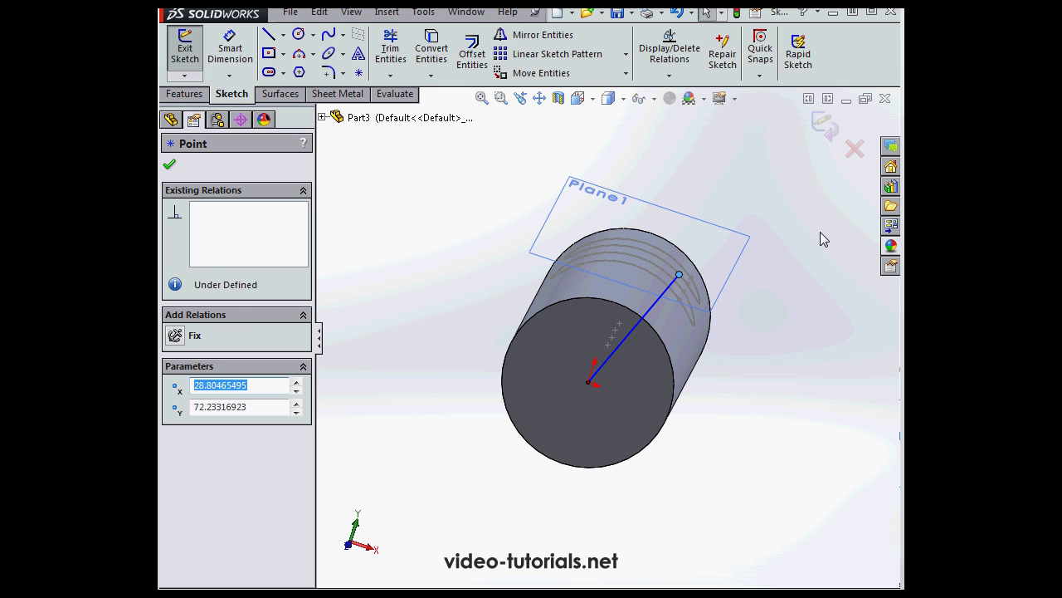
click(824, 124)
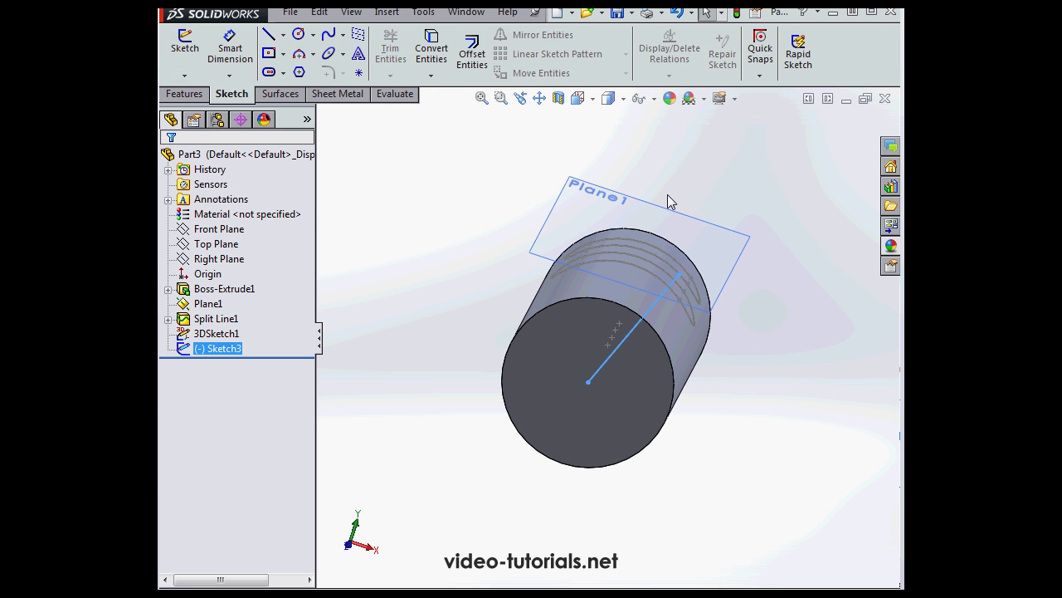
click(407, 202)
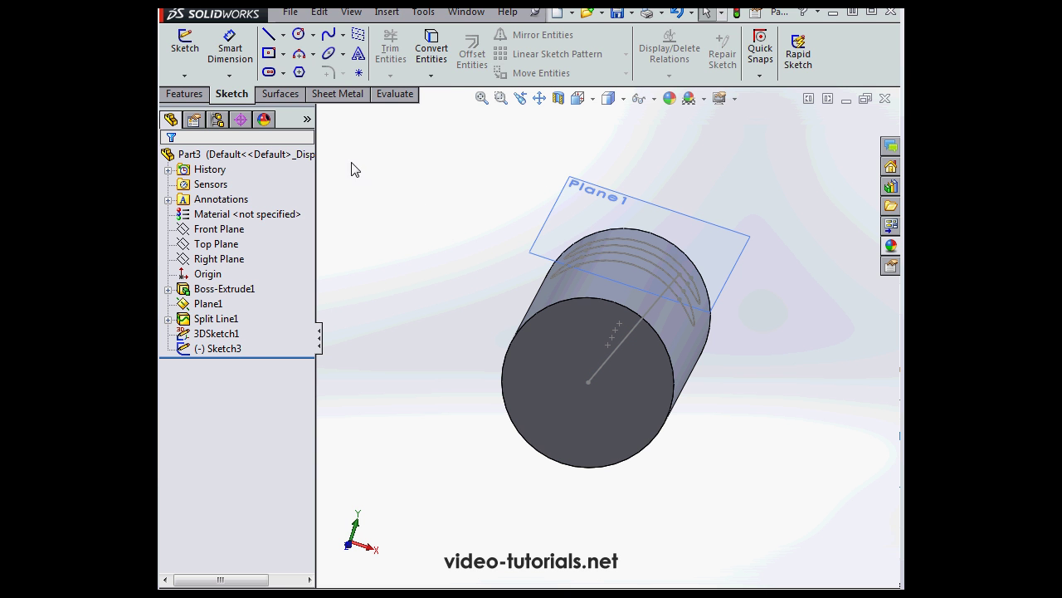
Step: Extrude 3DSketch1 as a blind boss 5 mm along the slanted line, with Merge result turned off
click(187, 93)
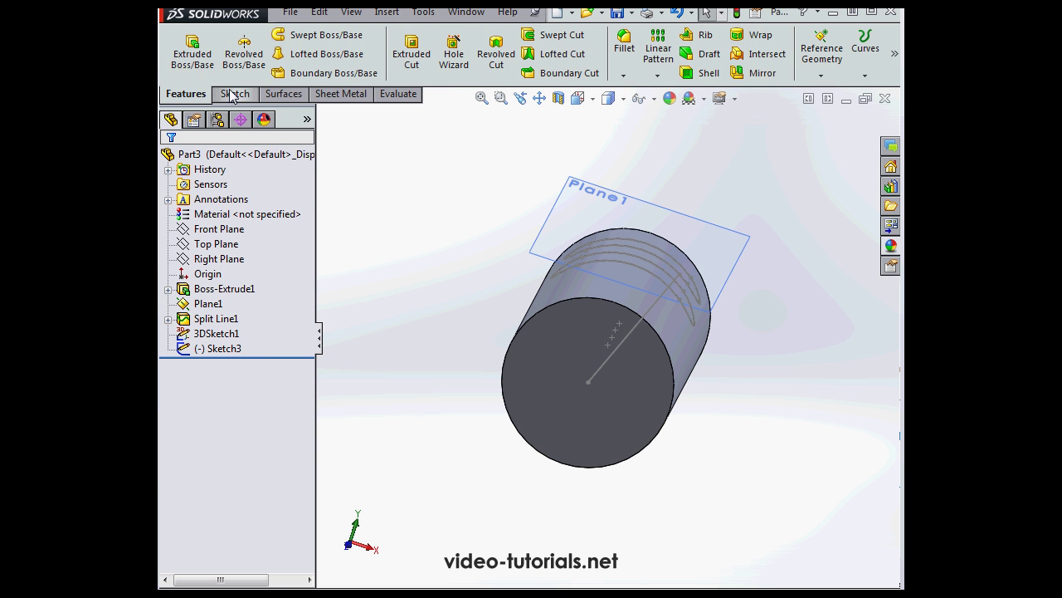
click(193, 52)
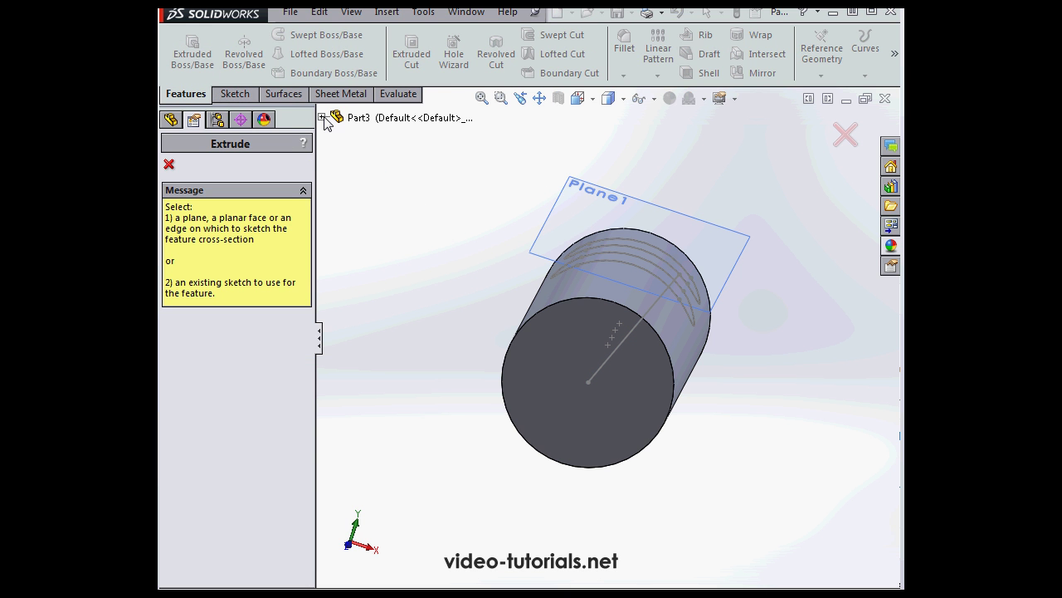
click(322, 117)
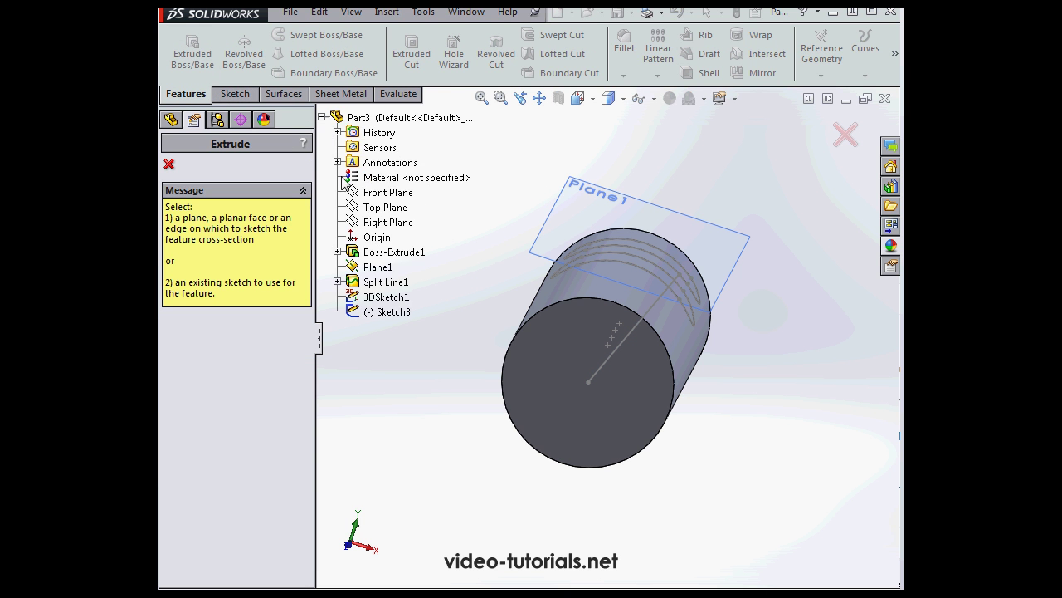
click(388, 299)
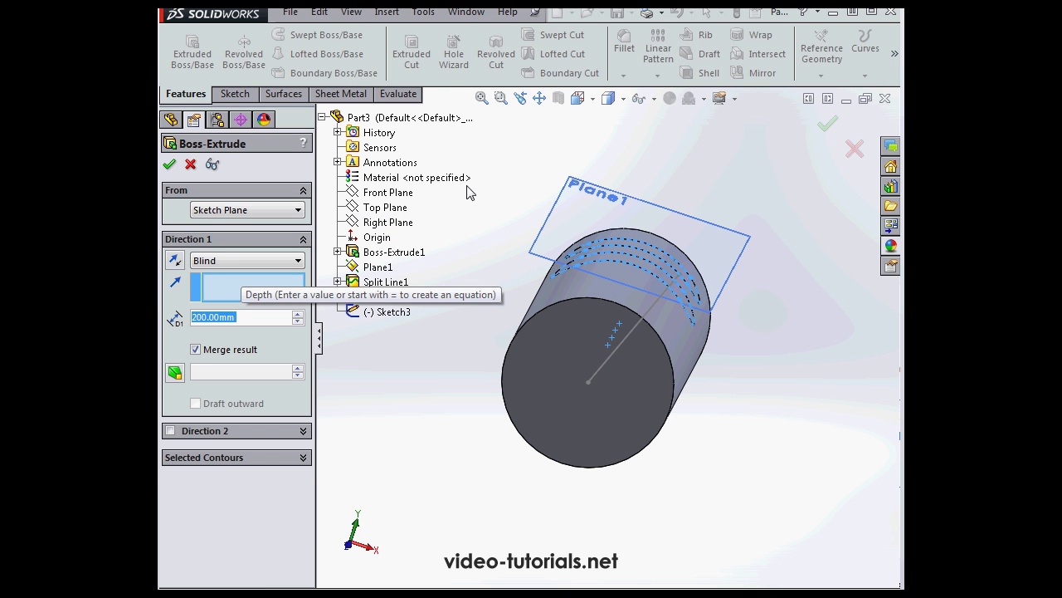
click(626, 336)
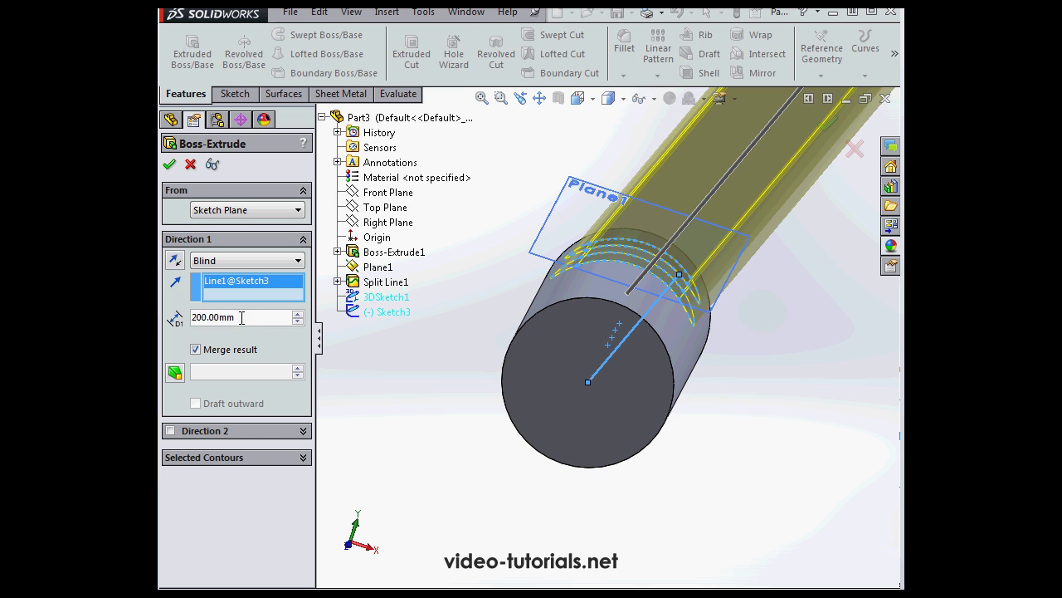
drag(241, 317, 168, 319)
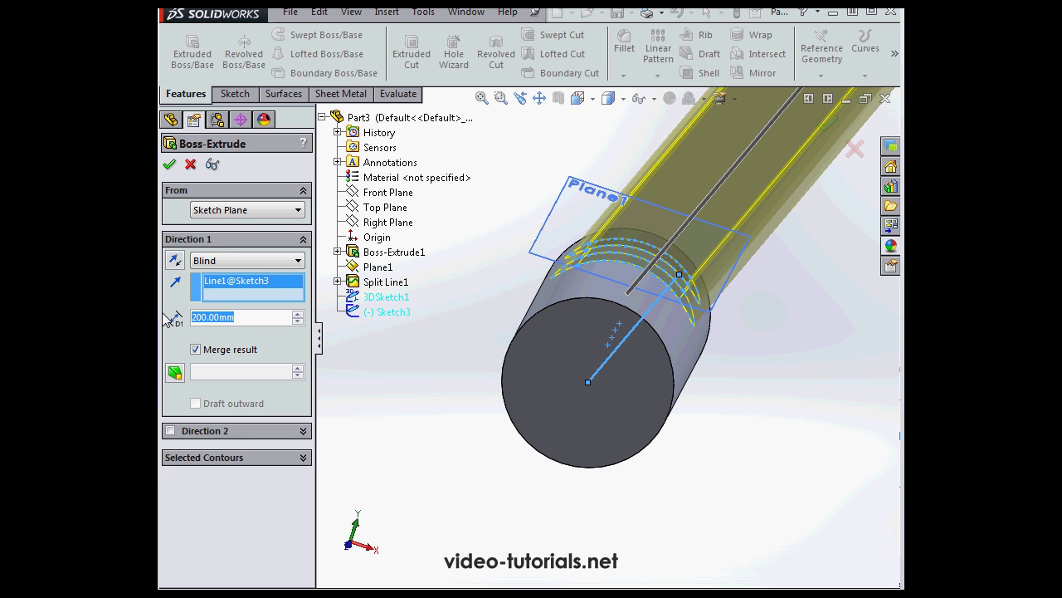
text(5)
key(Return)
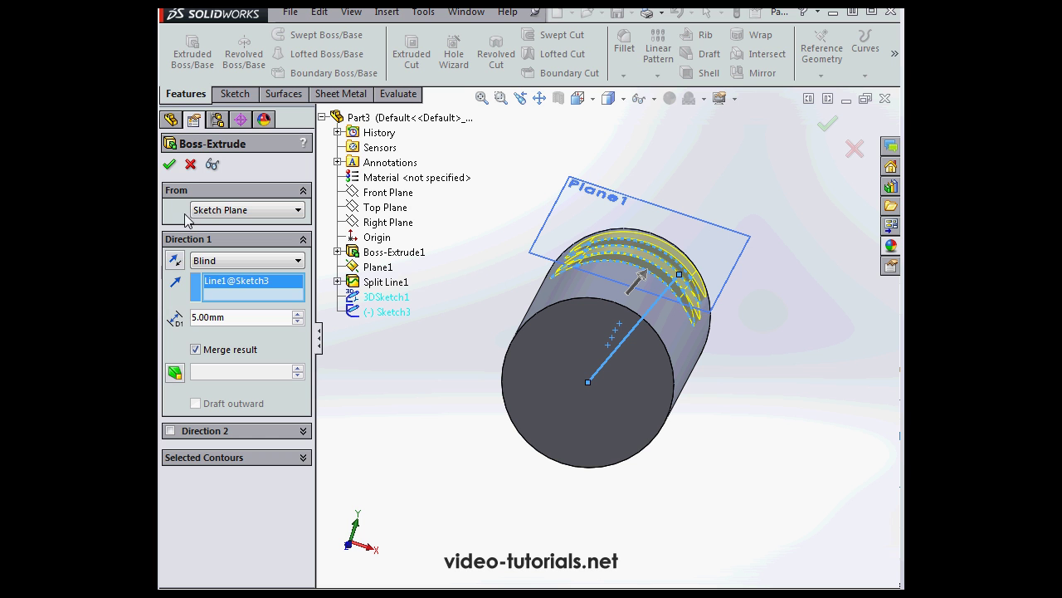
click(170, 164)
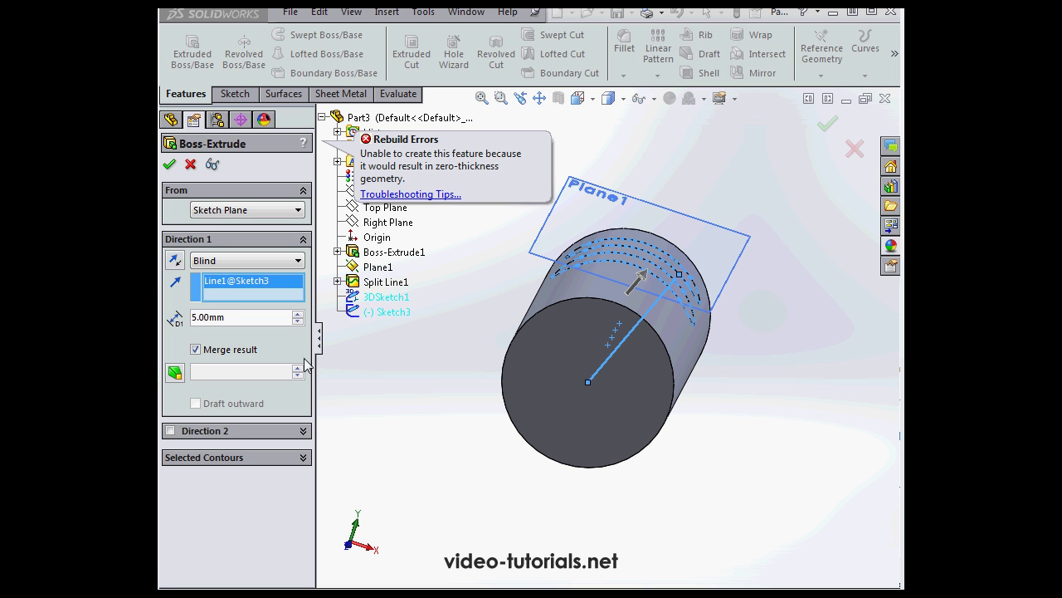
click(196, 350)
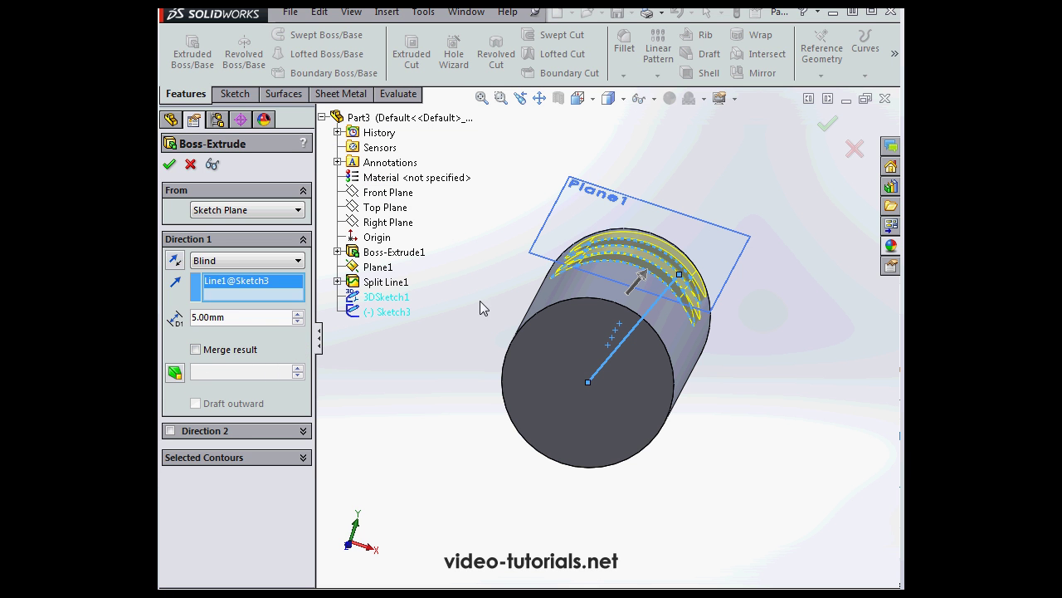
click(170, 164)
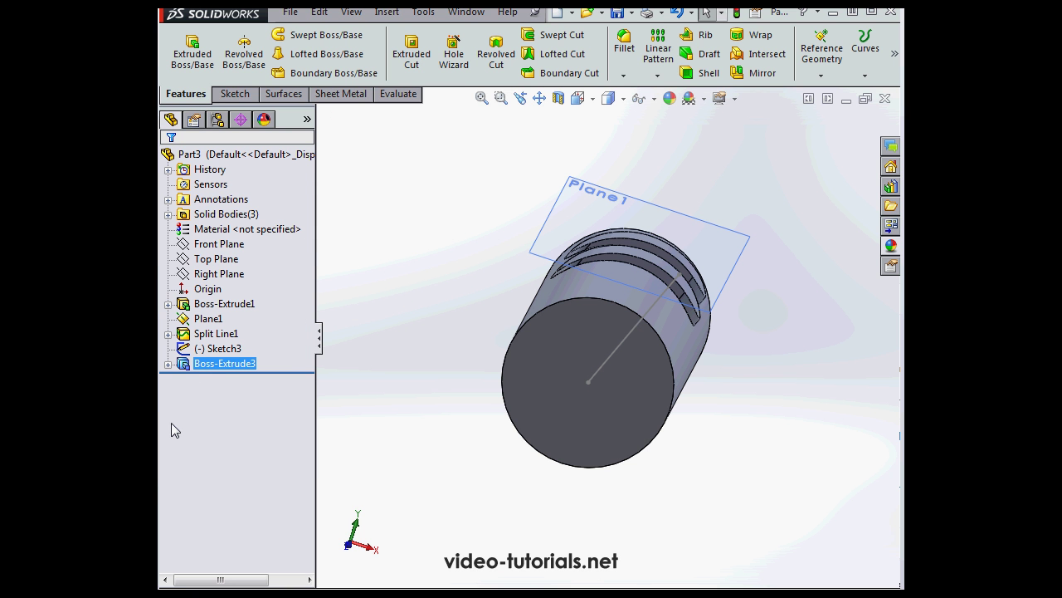
Step: Edit Boss-Extrude3 to add a second direction, a blind extrusion with a depth of 0.50 mm
right_click(225, 366)
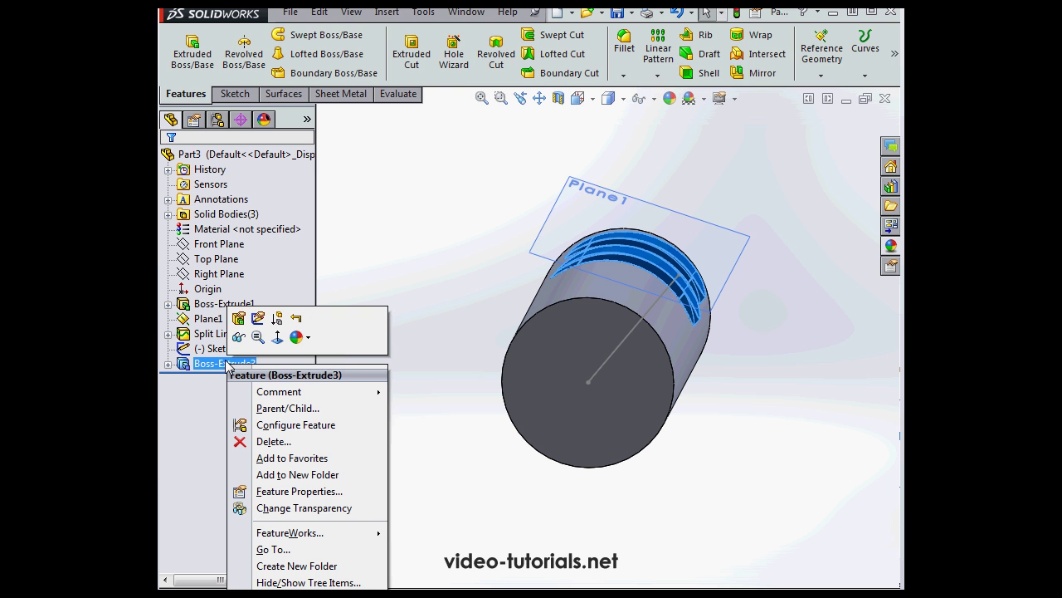
click(242, 317)
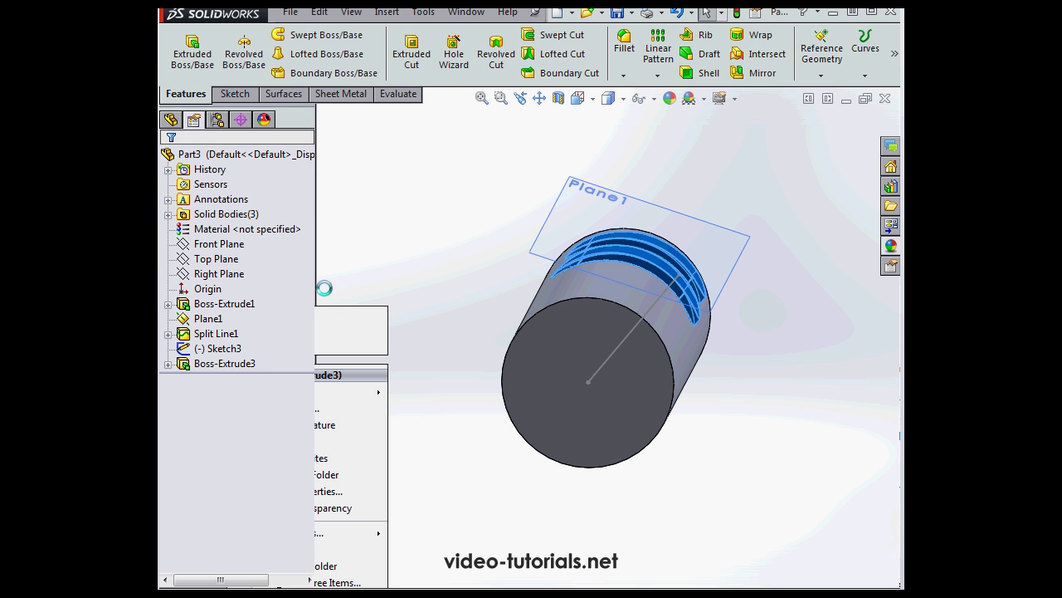
click(170, 432)
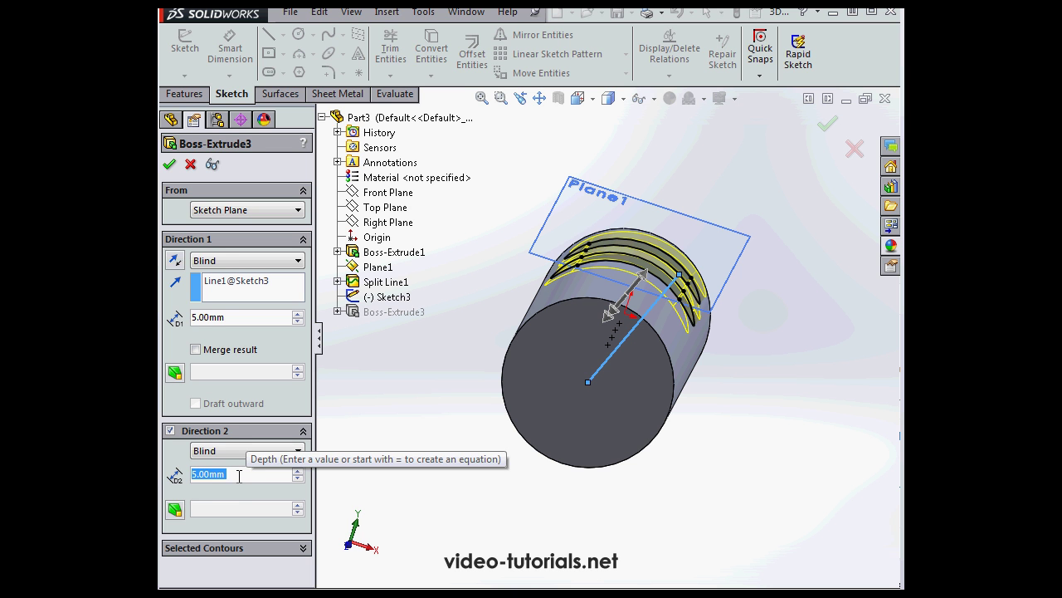
text(.5)
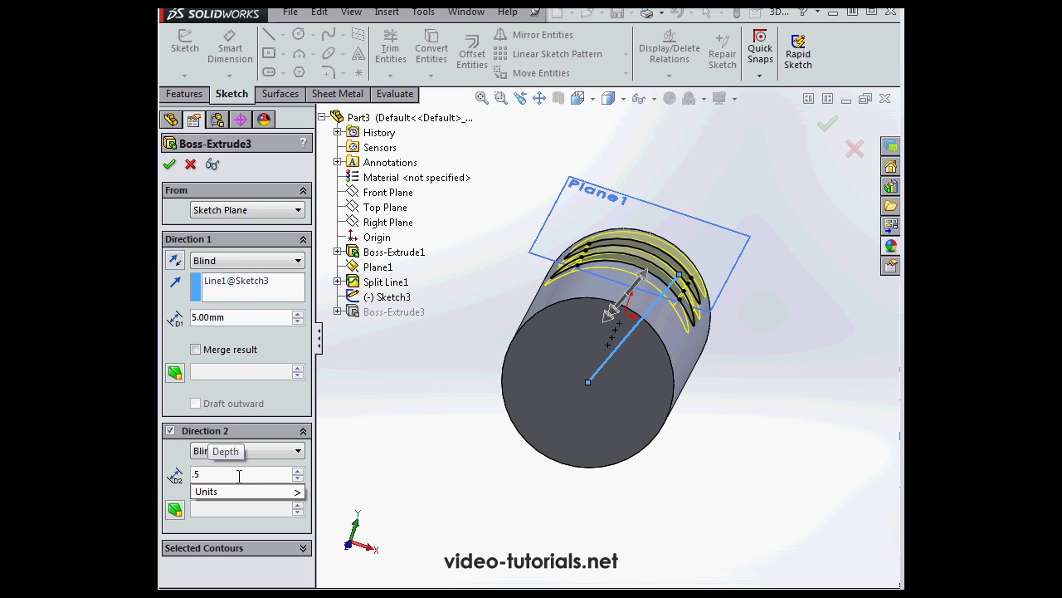
key(Tab)
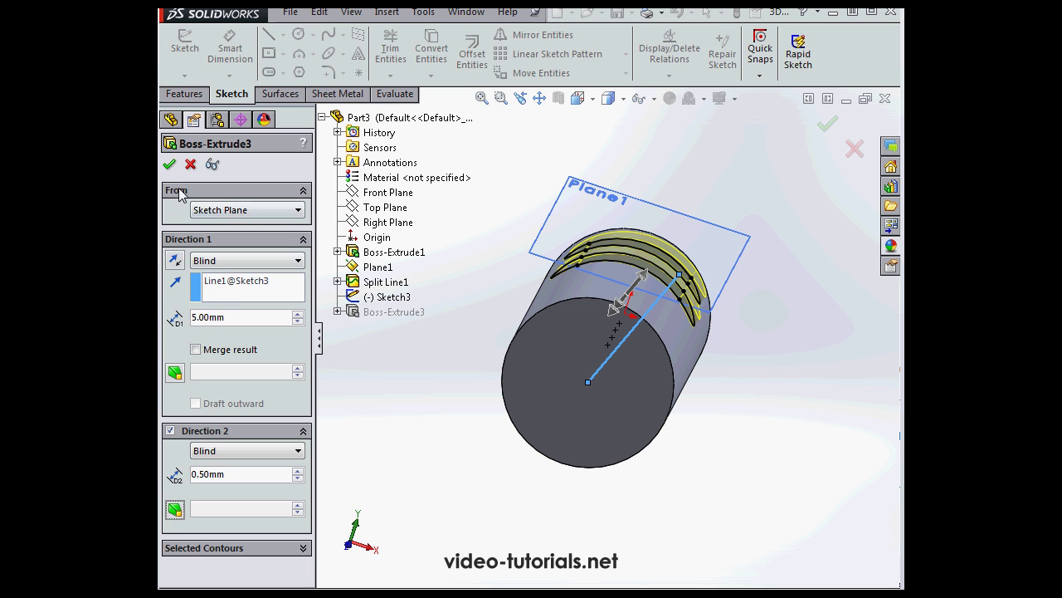
click(170, 164)
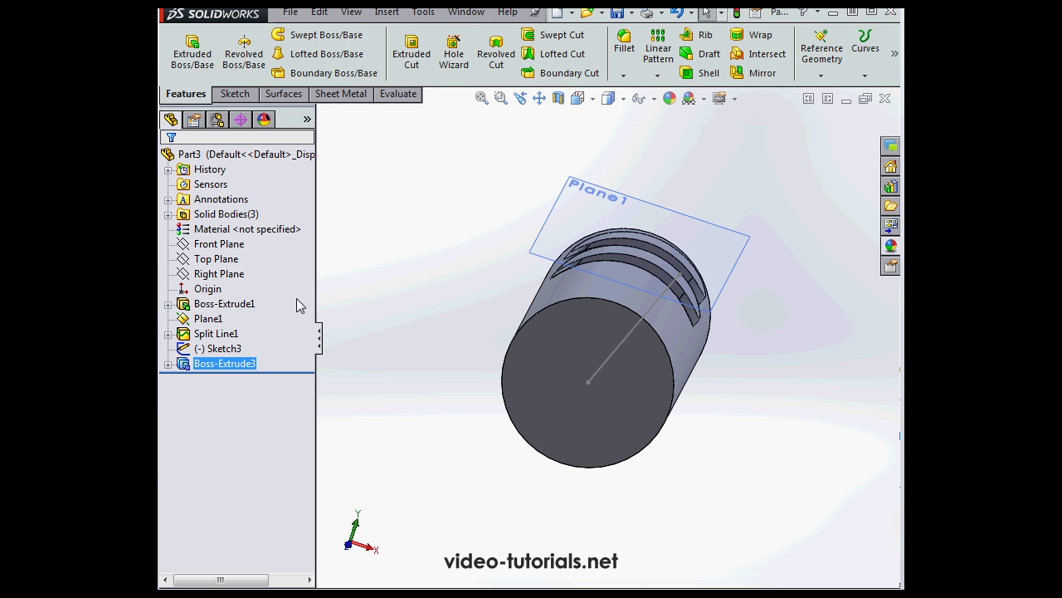
Step: Edit Boss-Extrude3 again and turn on Merge result
right_click(254, 366)
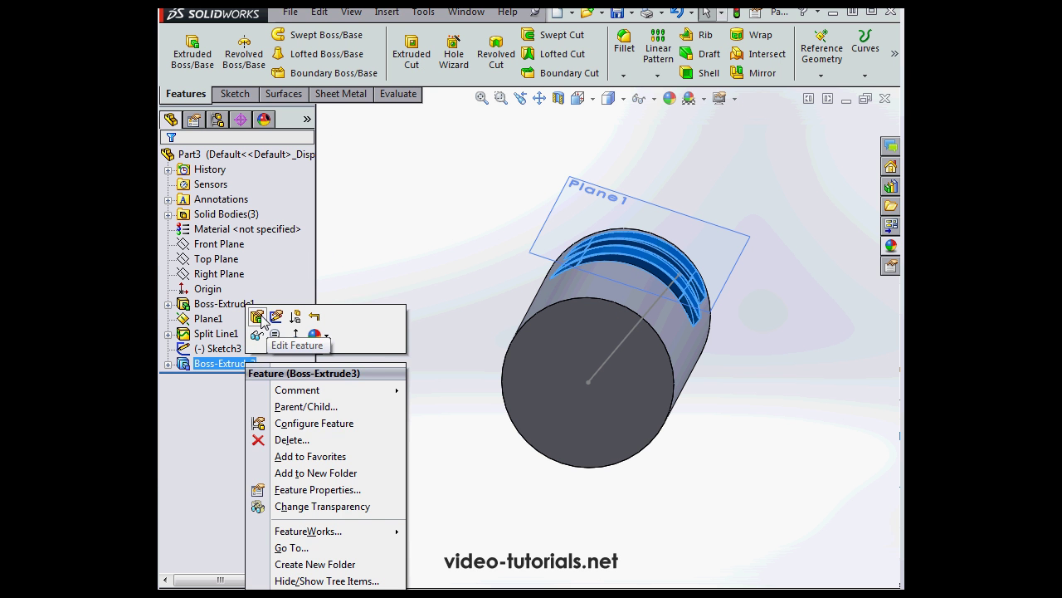
click(274, 335)
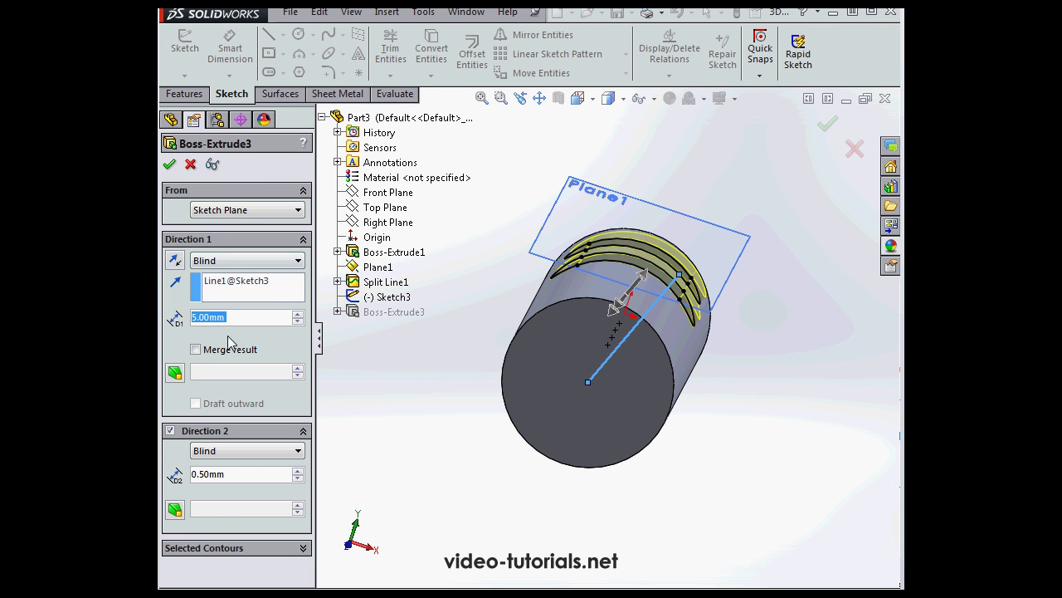
click(195, 349)
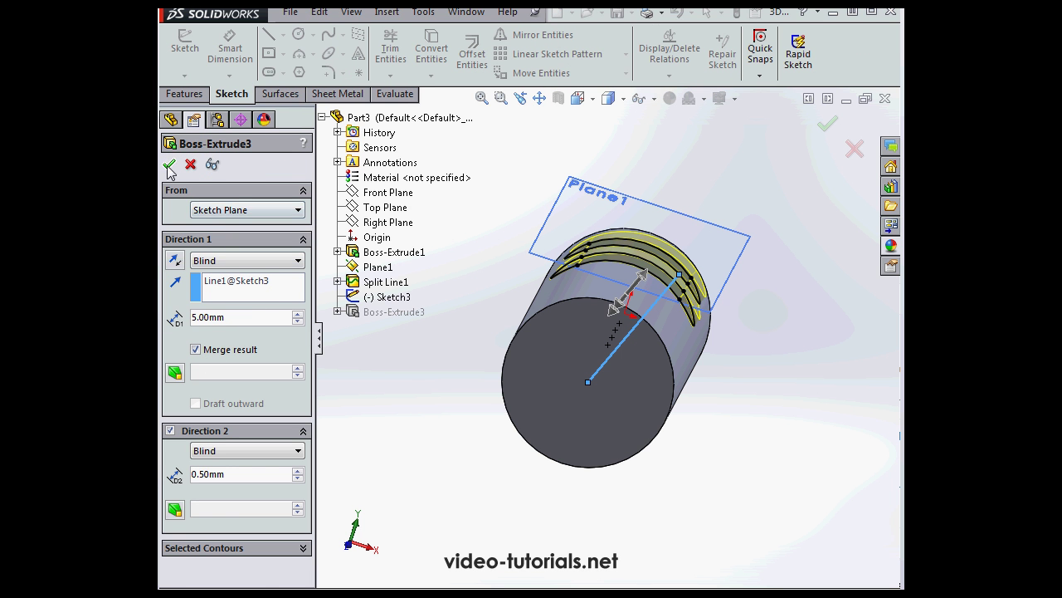
key(Return)
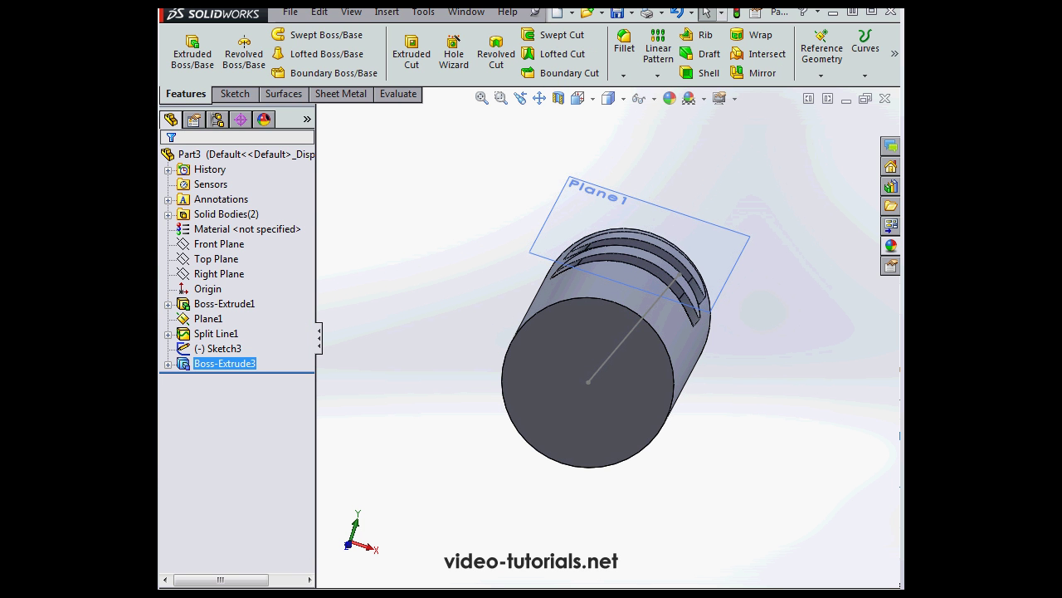